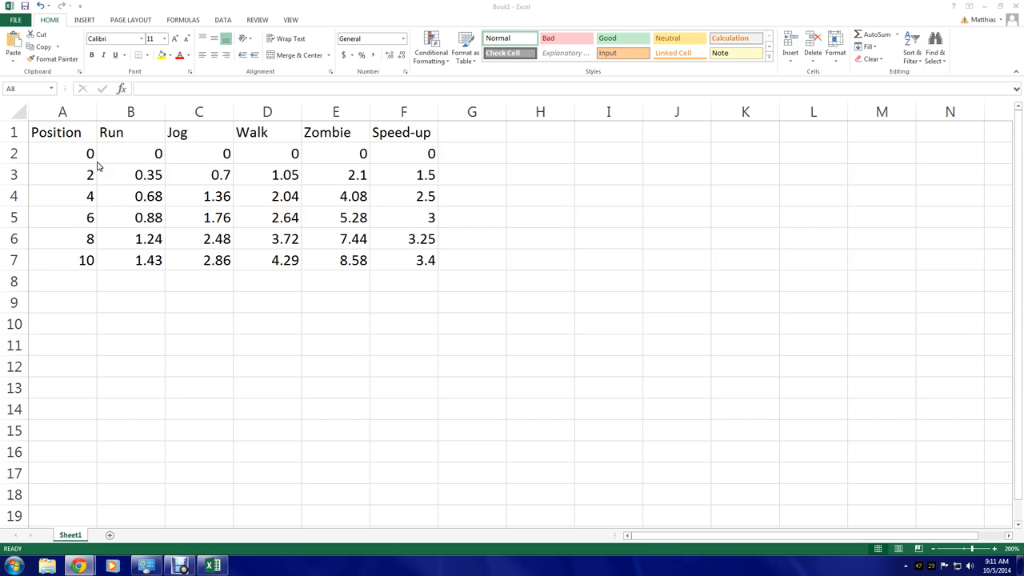
Select the whole table A1:F7 and insert a scatter chart with markers only
{"action": "left_click_drag", "start_coordinate": [64, 131], "coordinate": [80, 266]}
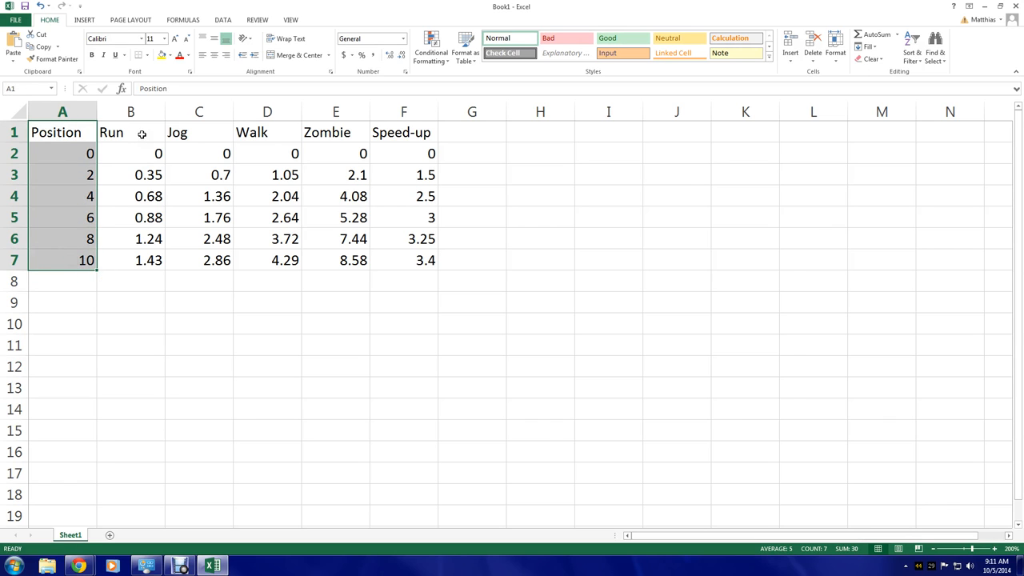
{"action": "left_click_drag", "start_coordinate": [141, 133], "coordinate": [435, 266]}
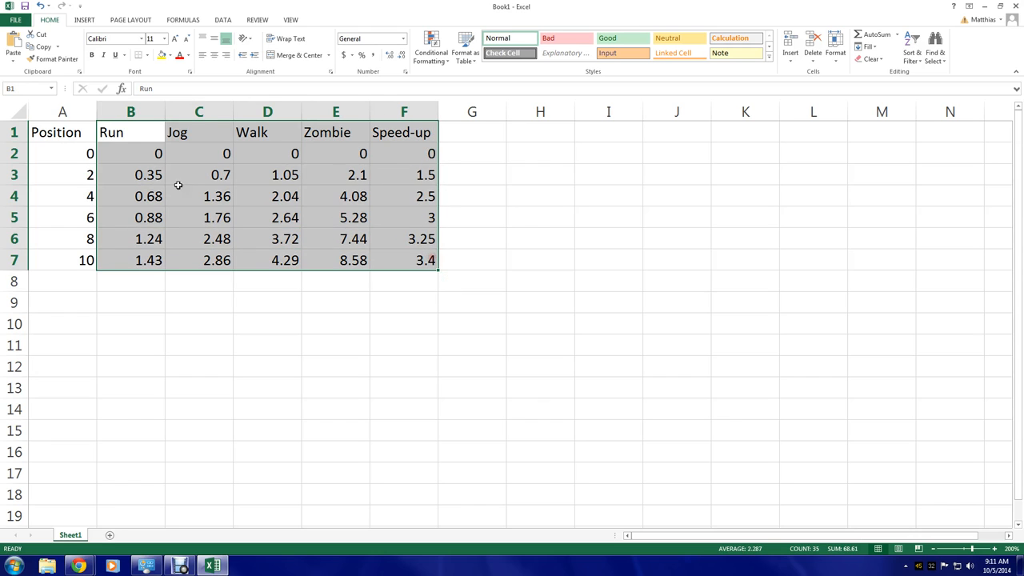
{"action": "left_click_drag", "start_coordinate": [126, 131], "coordinate": [416, 121]}
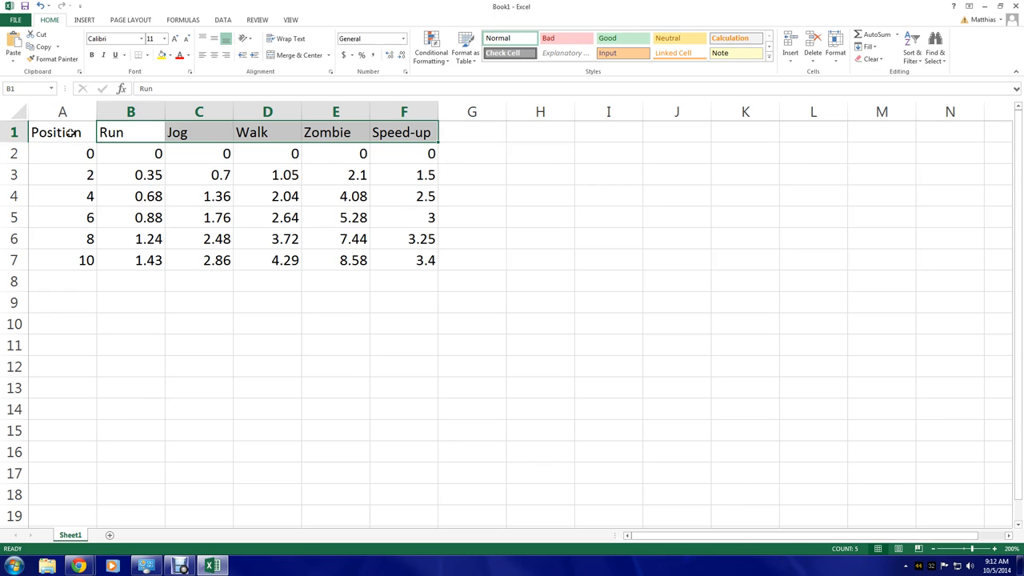
{"action": "left_click_drag", "start_coordinate": [71, 132], "coordinate": [425, 269]}
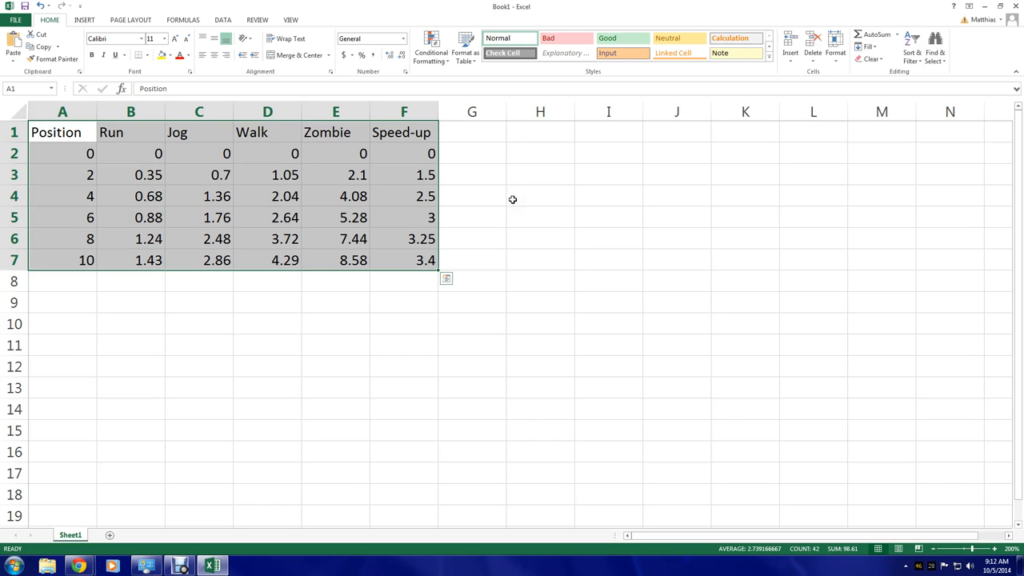
{"action": "left_click", "coordinate": [85, 20]}
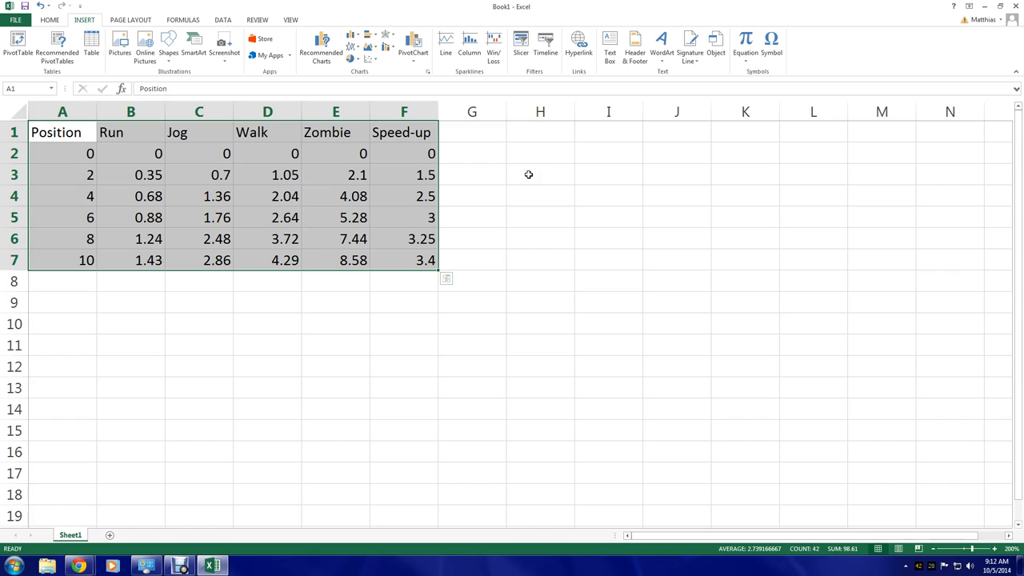
{"action": "left_click", "coordinate": [372, 60]}
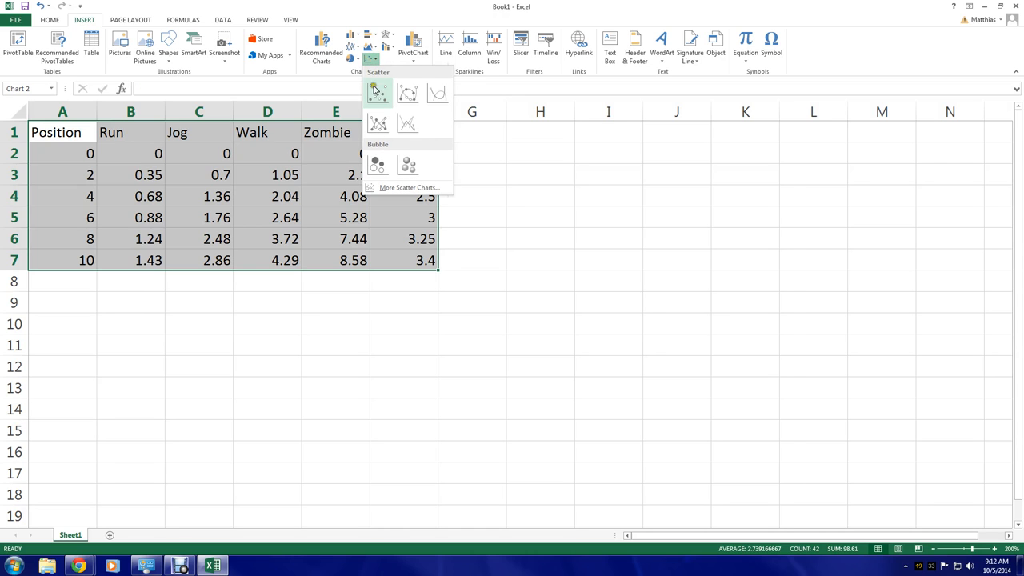
{"action": "left_click", "coordinate": [377, 95]}
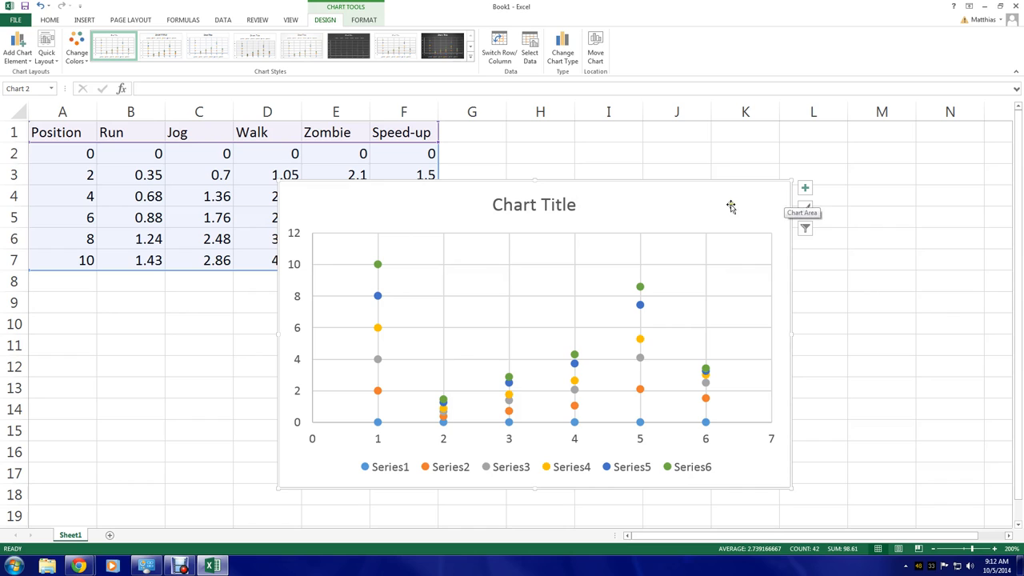
Open the chart's data source and edit Series1, setting its name to cell B1 (Run)
{"action": "right_click", "coordinate": [424, 207]}
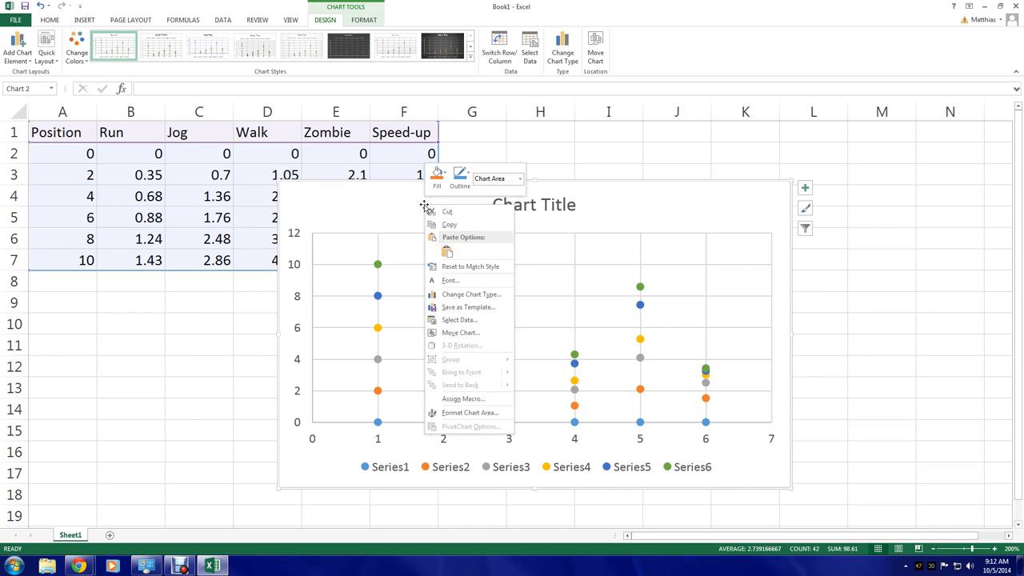
{"action": "left_click", "coordinate": [480, 323]}
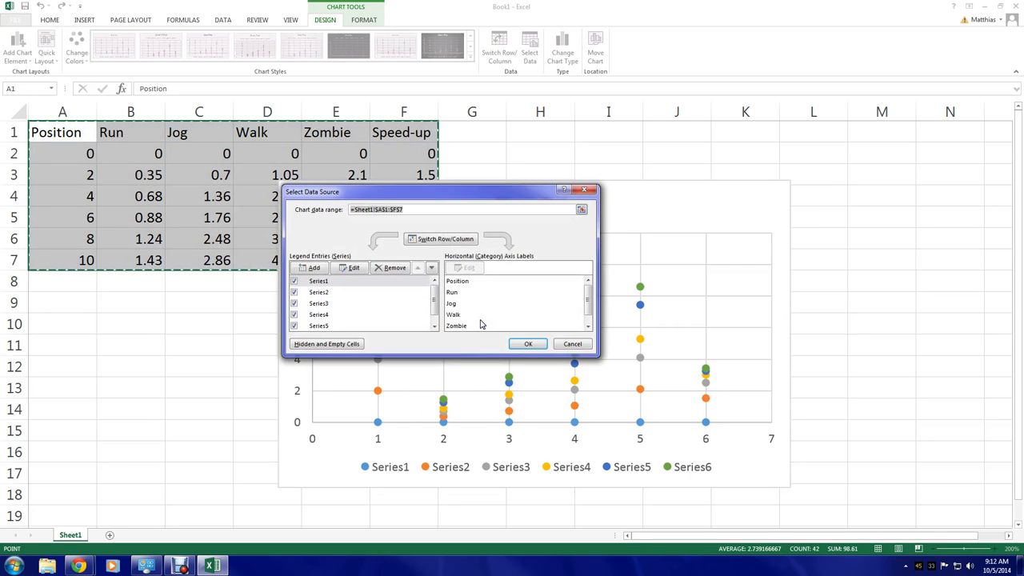
{"action": "left_click_drag", "start_coordinate": [460, 193], "coordinate": [553, 209]}
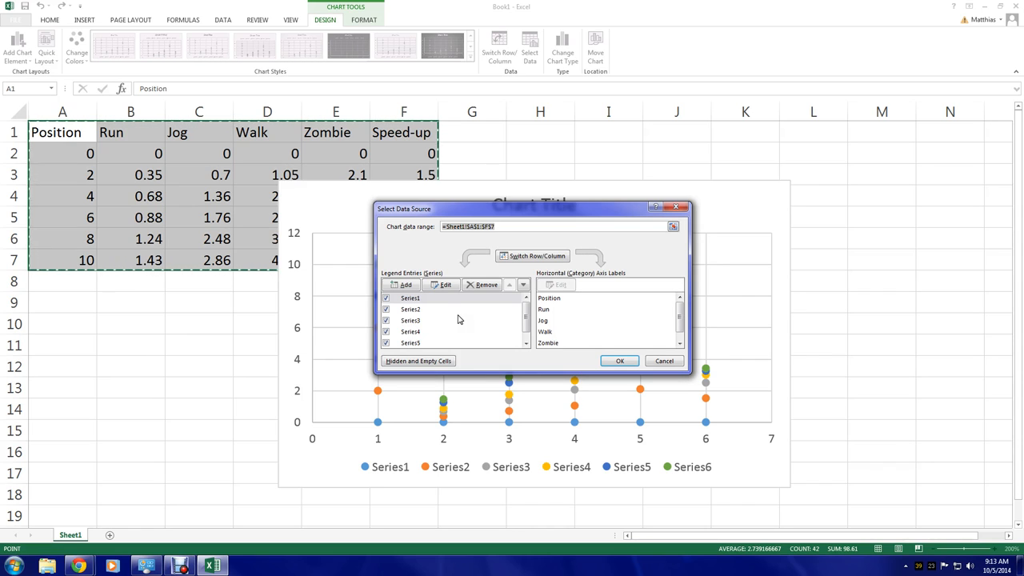
{"action": "left_click", "coordinate": [424, 298]}
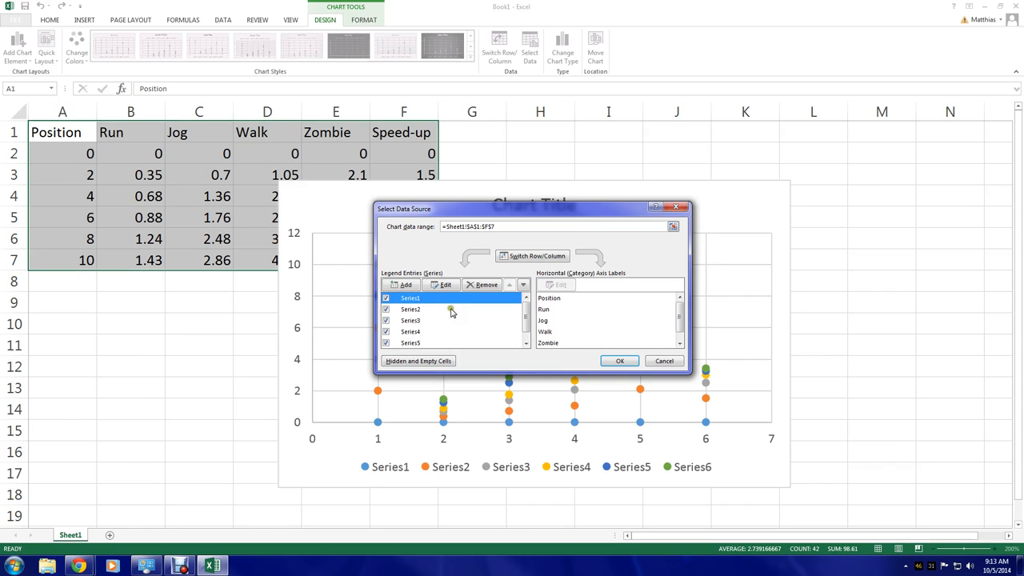
{"action": "left_click", "coordinate": [439, 288]}
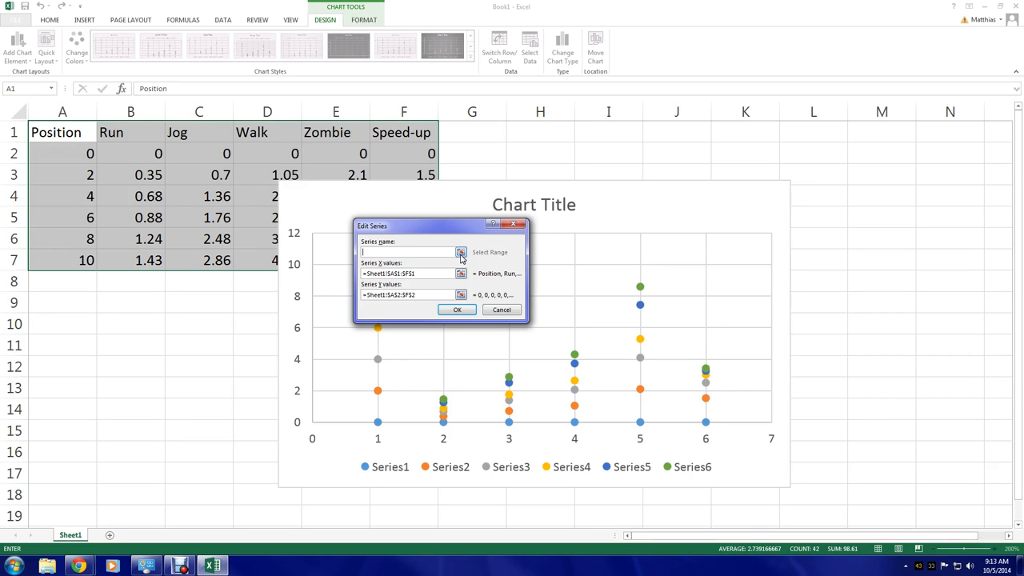
{"action": "left_click", "coordinate": [461, 252]}
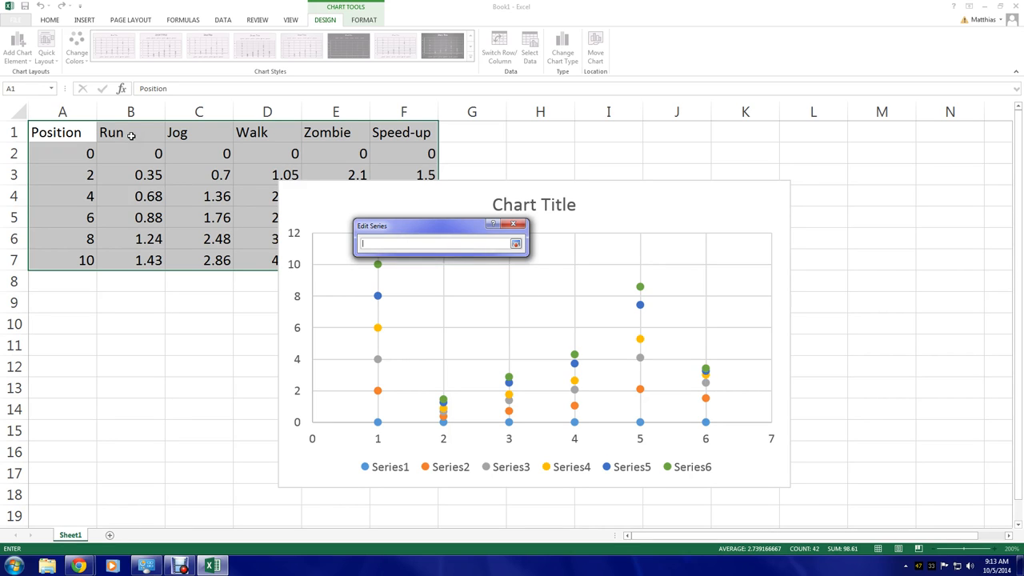
{"action": "left_click", "coordinate": [129, 131]}
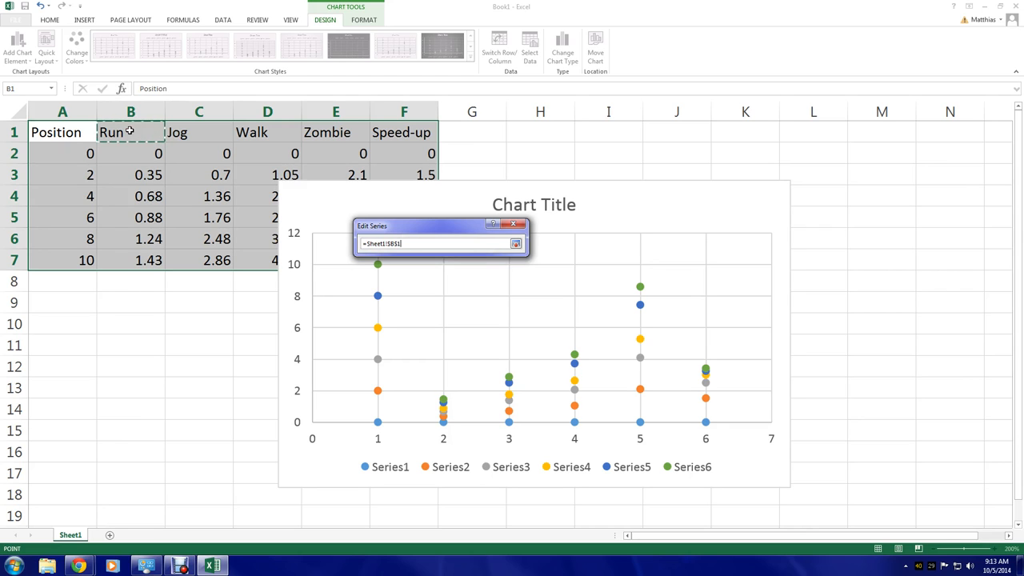
{"action": "left_click", "coordinate": [516, 244]}
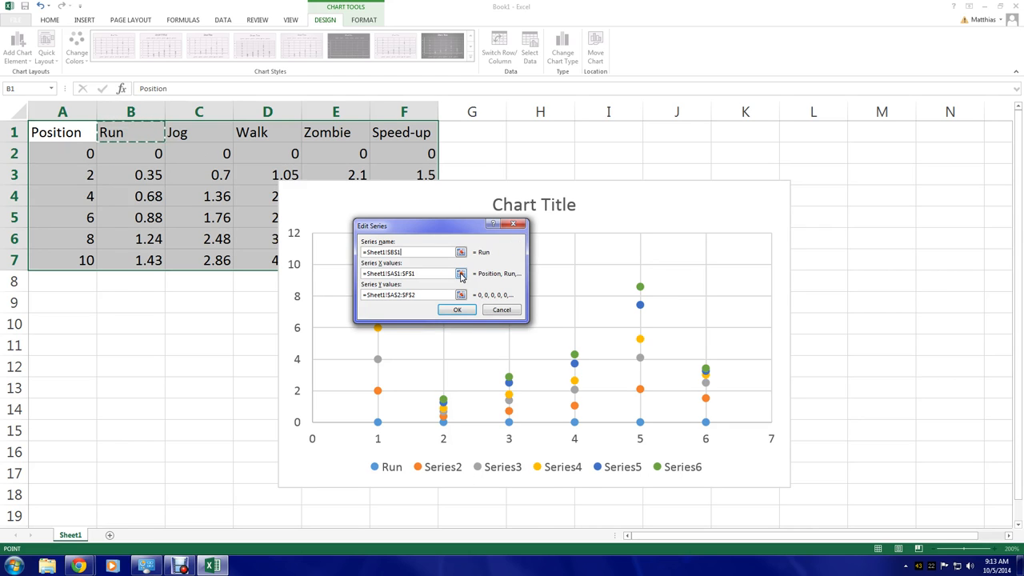
Set the Run series' X values to the range B2:B7
{"action": "left_click", "coordinate": [461, 273]}
{"action": "left_click_drag", "start_coordinate": [134, 150], "coordinate": [147, 272]}
{"action": "left_click", "coordinate": [146, 272]}
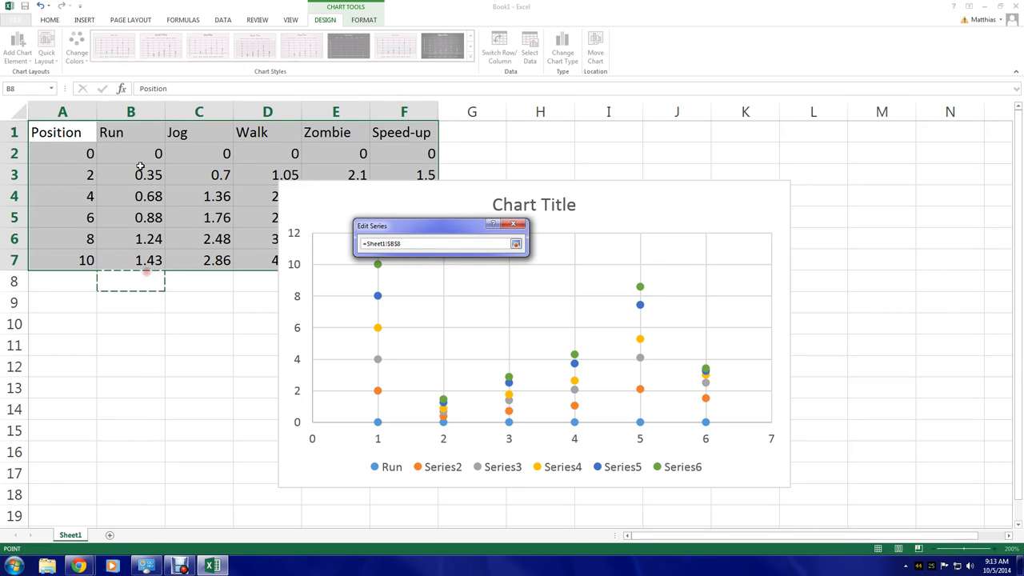
{"action": "left_click_drag", "start_coordinate": [140, 150], "coordinate": [149, 267]}
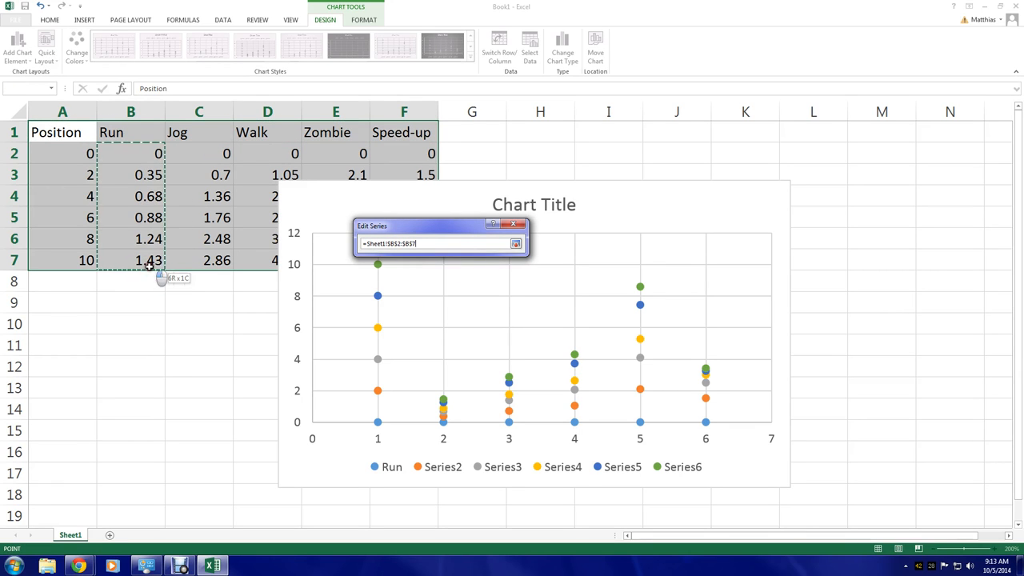
{"action": "left_click", "coordinate": [516, 244]}
Set the Run series' Y values to the Position cells A2:A7 and confirm the series
{"action": "left_click", "coordinate": [461, 296]}
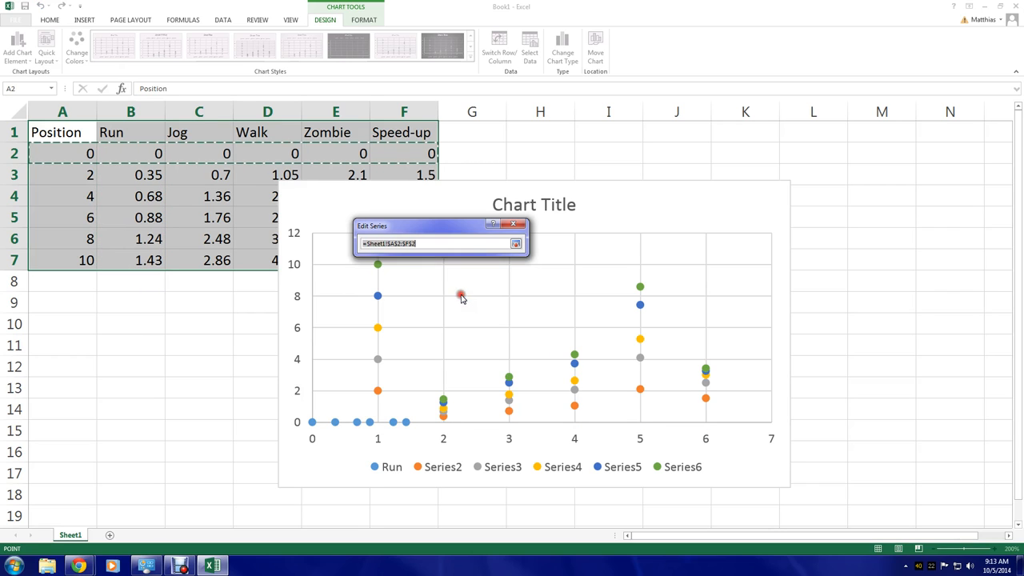
{"action": "left_click_drag", "start_coordinate": [69, 154], "coordinate": [64, 264]}
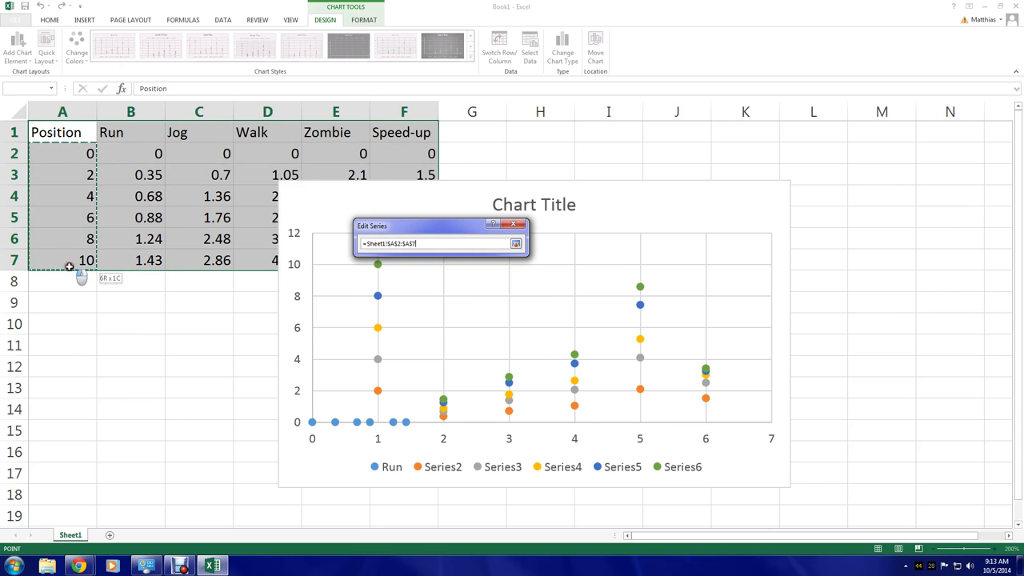
{"action": "left_click", "coordinate": [516, 243]}
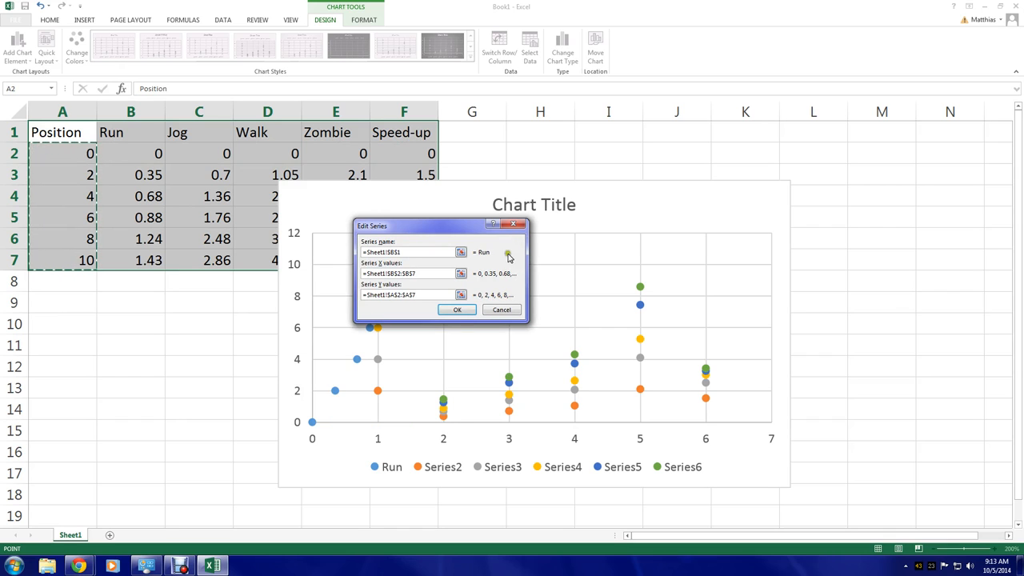
{"action": "left_click", "coordinate": [459, 311]}
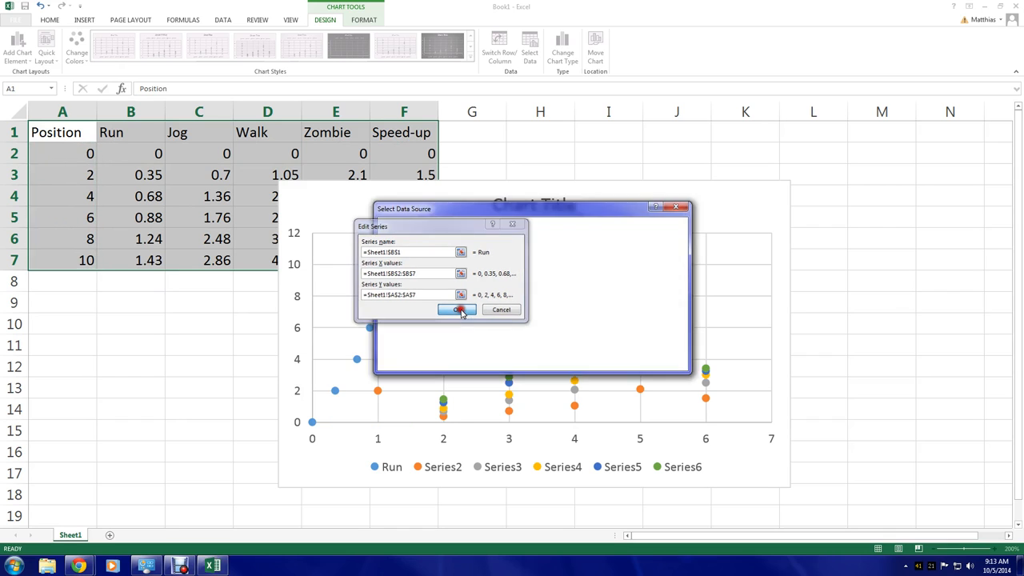
Edit Series2, setting its name to cell C1 (Jog)
{"action": "left_click", "coordinate": [428, 311]}
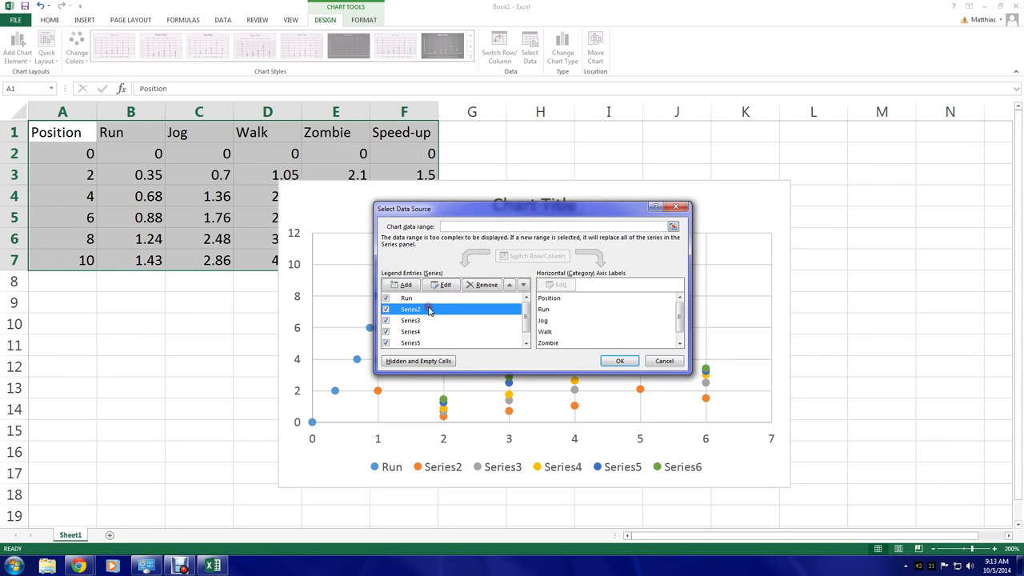
{"action": "left_click", "coordinate": [440, 284]}
{"action": "left_click", "coordinate": [460, 251]}
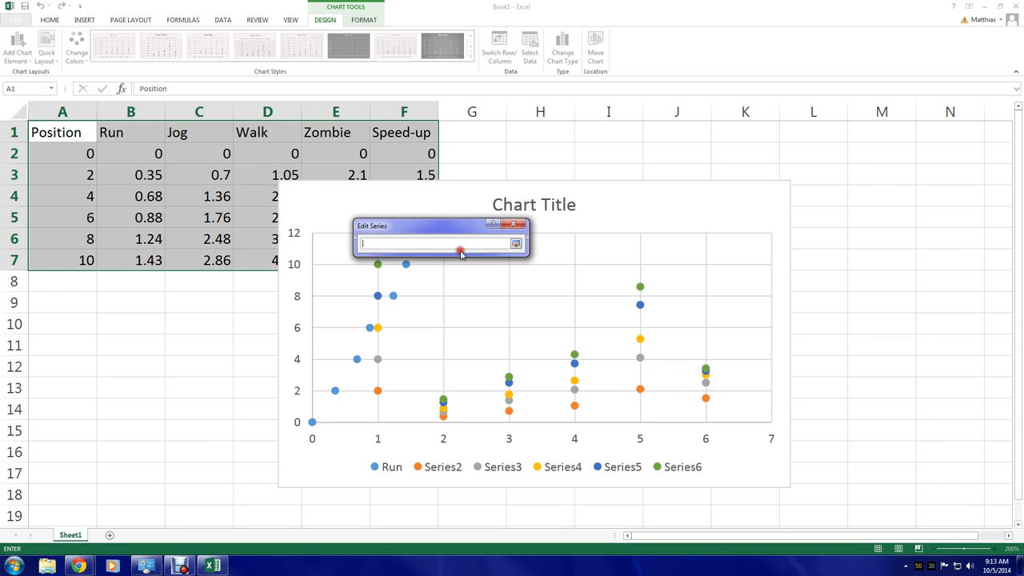
{"action": "left_click", "coordinate": [207, 130]}
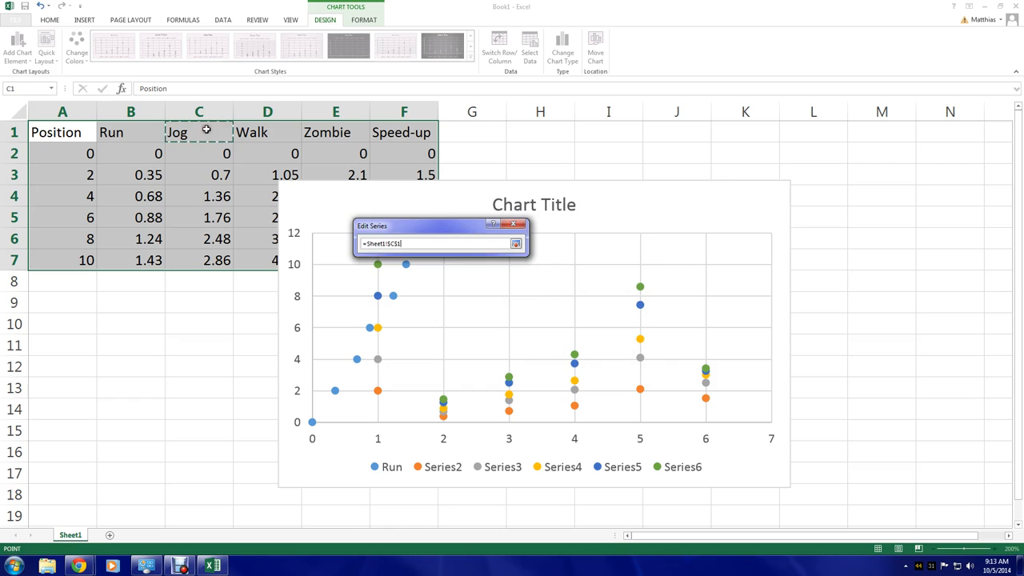
{"action": "left_click", "coordinate": [515, 244]}
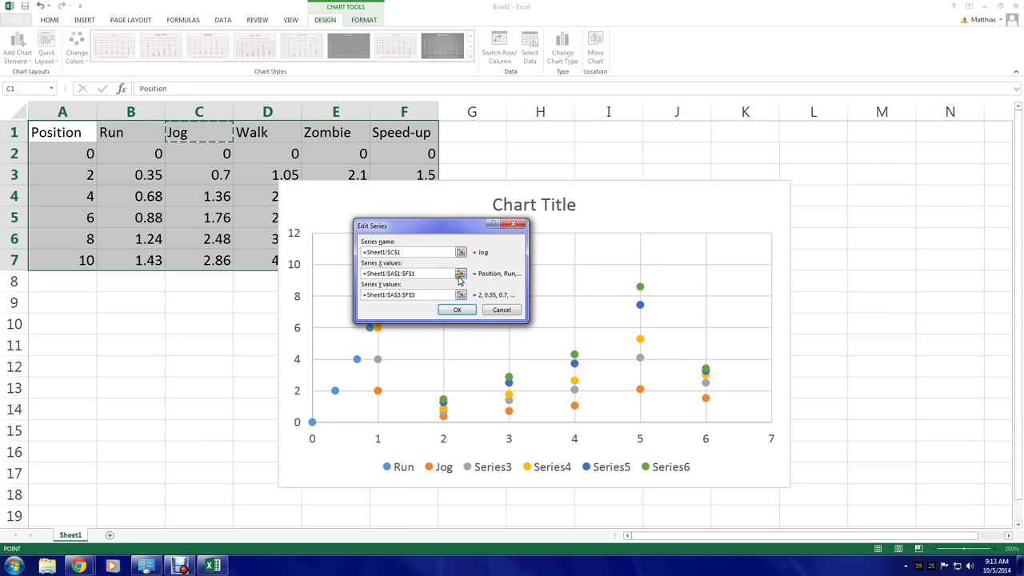
Set the Jog series' X values to the range C2:C7
{"action": "left_click", "coordinate": [461, 275]}
{"action": "left_click_drag", "start_coordinate": [198, 153], "coordinate": [218, 262]}
{"action": "left_click", "coordinate": [515, 243]}
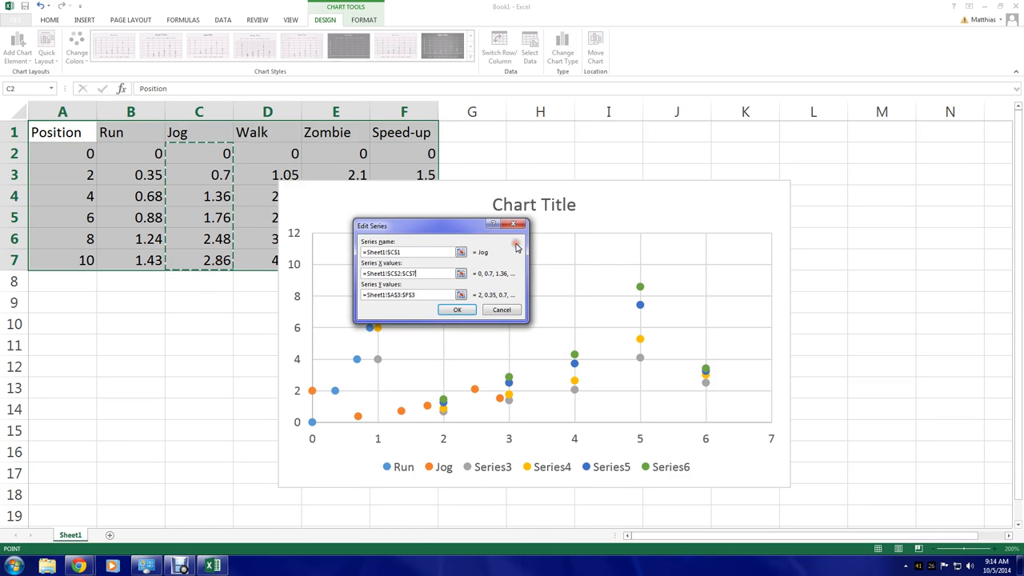
Set the Jog series' Y values to the Position cells A2:A7 and confirm the series
{"action": "left_click", "coordinate": [461, 294]}
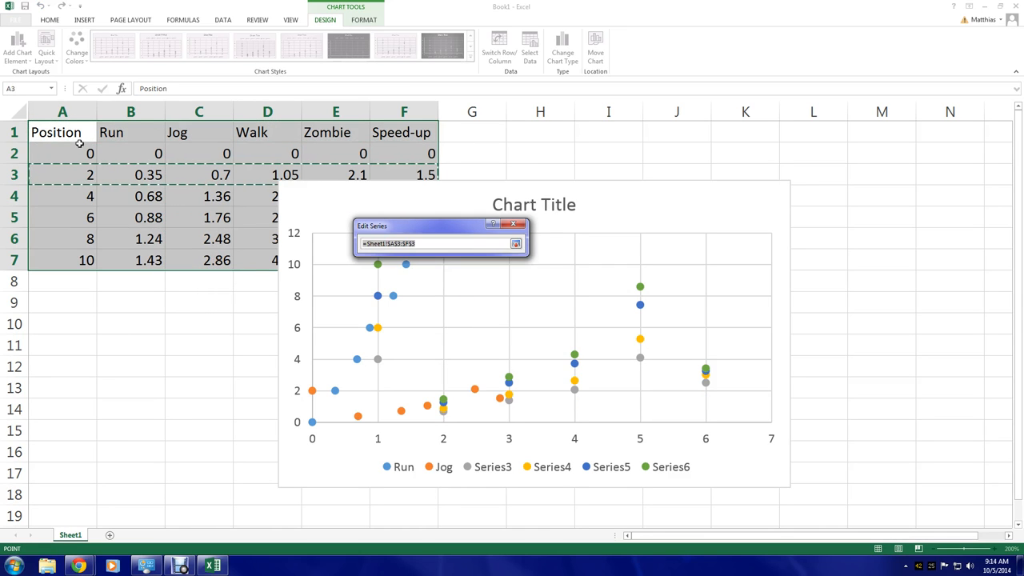
{"action": "left_click_drag", "start_coordinate": [79, 151], "coordinate": [80, 261]}
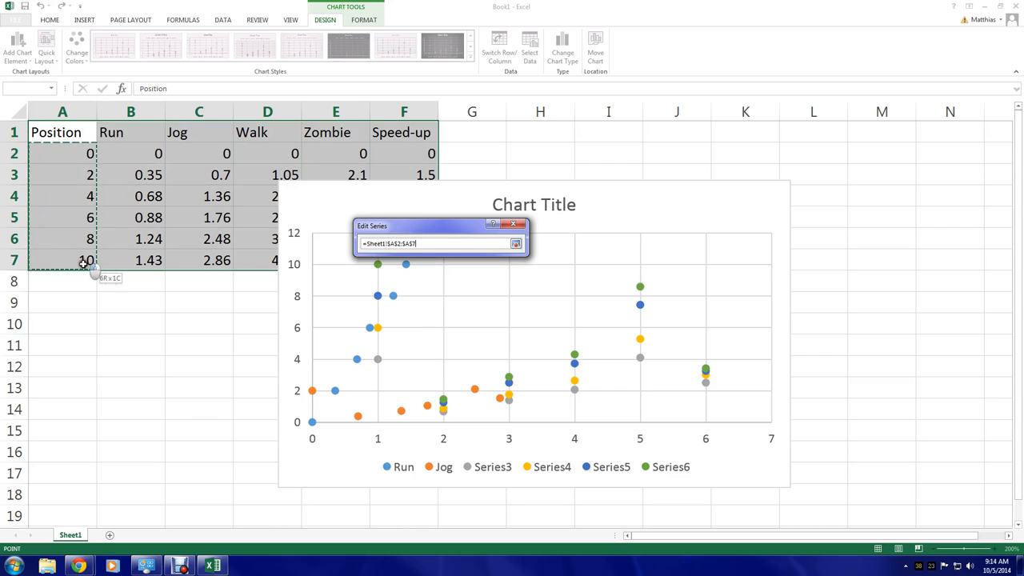
{"action": "left_click", "coordinate": [515, 244]}
{"action": "left_click", "coordinate": [457, 309]}
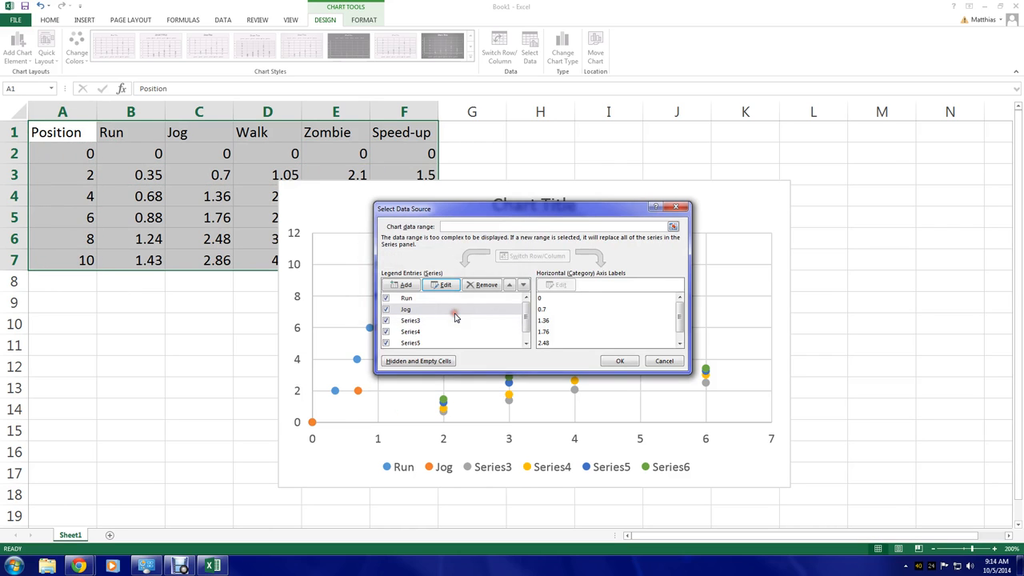
Edit Series3, setting its name to cell D1 (Walk)
{"action": "left_click", "coordinate": [432, 320]}
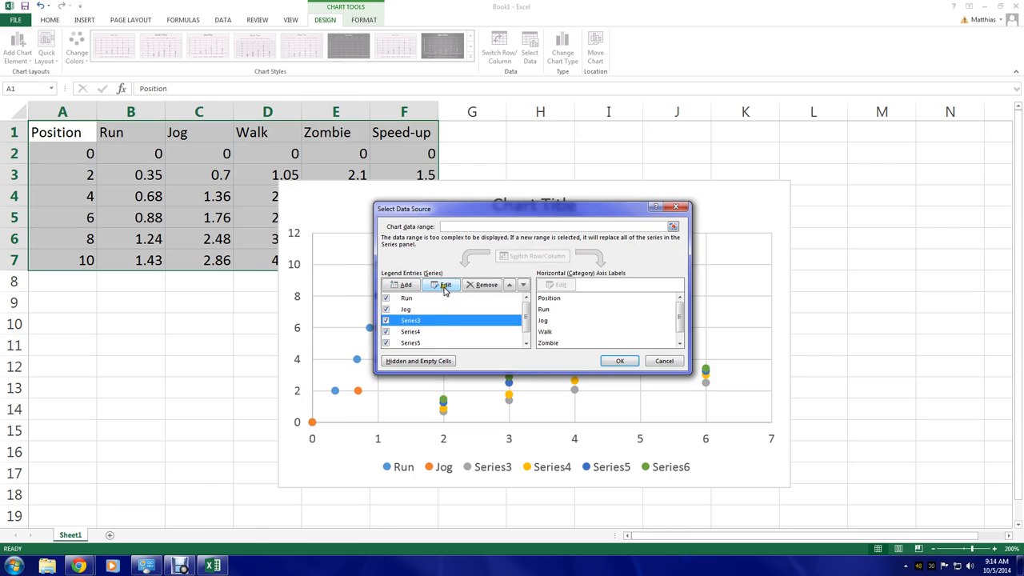
{"action": "left_click", "coordinate": [446, 289]}
{"action": "left_click", "coordinate": [459, 251]}
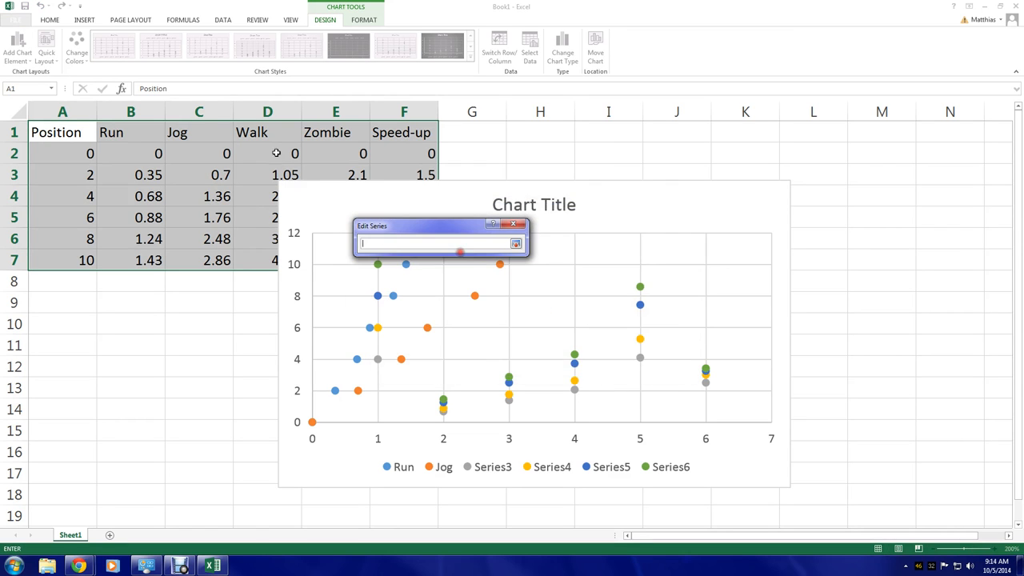
{"action": "left_click", "coordinate": [270, 132]}
{"action": "left_click", "coordinate": [515, 243]}
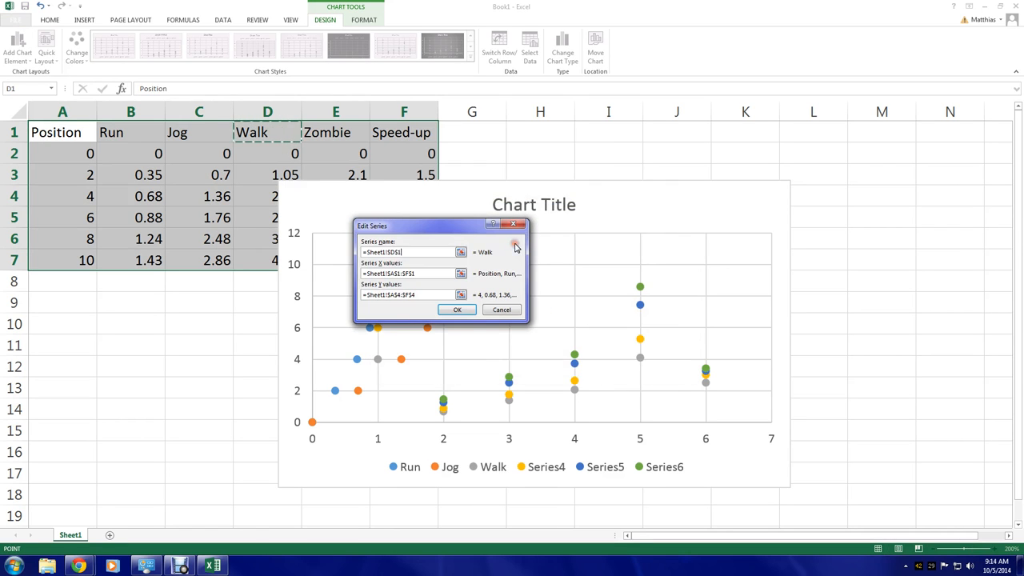
Set the Walk series' X values to the range D2:D7
{"action": "left_click", "coordinate": [460, 273]}
{"action": "left_click_drag", "start_coordinate": [278, 160], "coordinate": [280, 272]}
{"action": "left_click", "coordinate": [515, 243]}
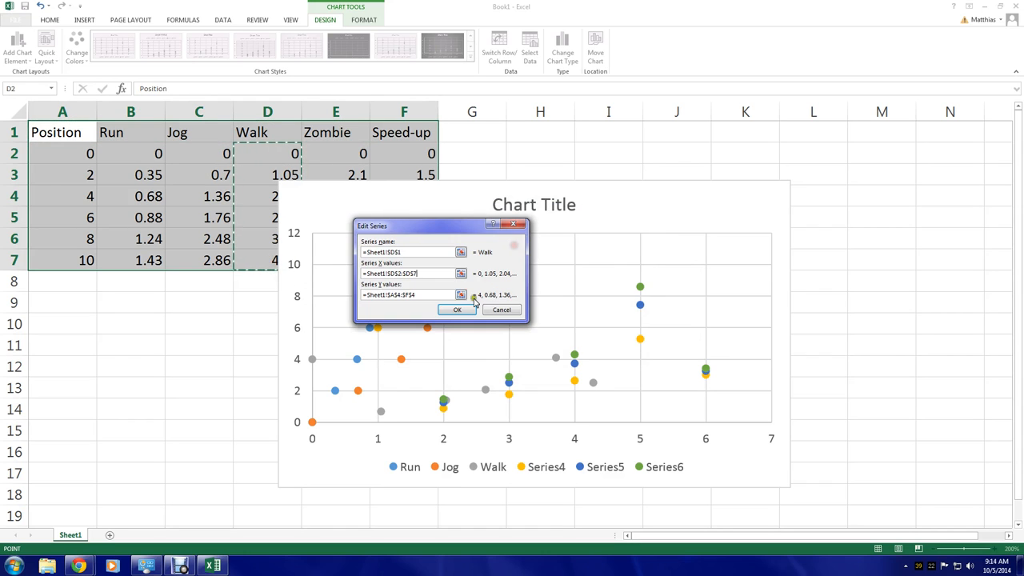
Set the Walk series' Y values to the Position cells A2:A7 and confirm the series
{"action": "left_click", "coordinate": [462, 295]}
{"action": "left_click_drag", "start_coordinate": [64, 152], "coordinate": [82, 261]}
{"action": "left_click", "coordinate": [515, 244]}
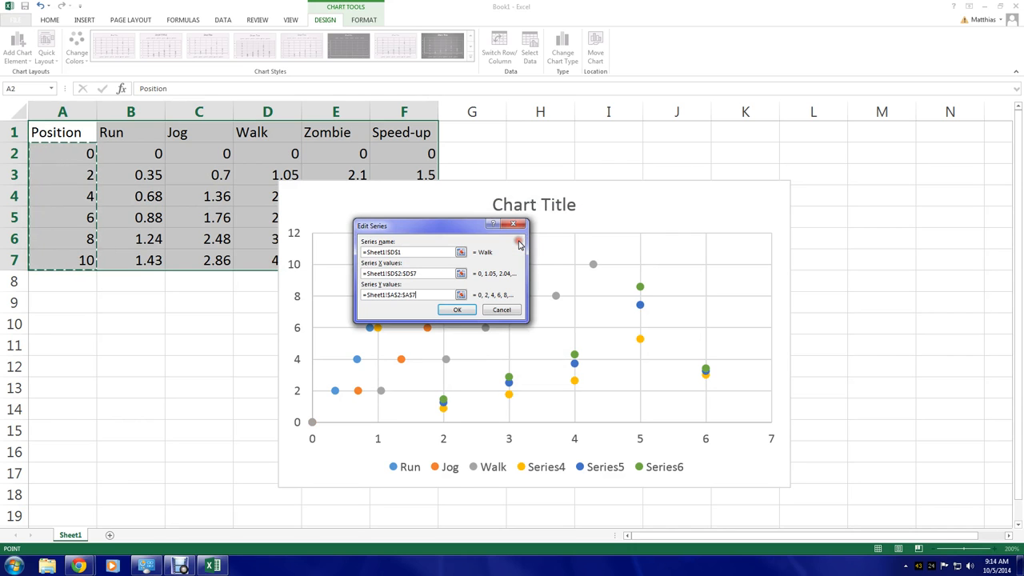
{"action": "left_click", "coordinate": [458, 309]}
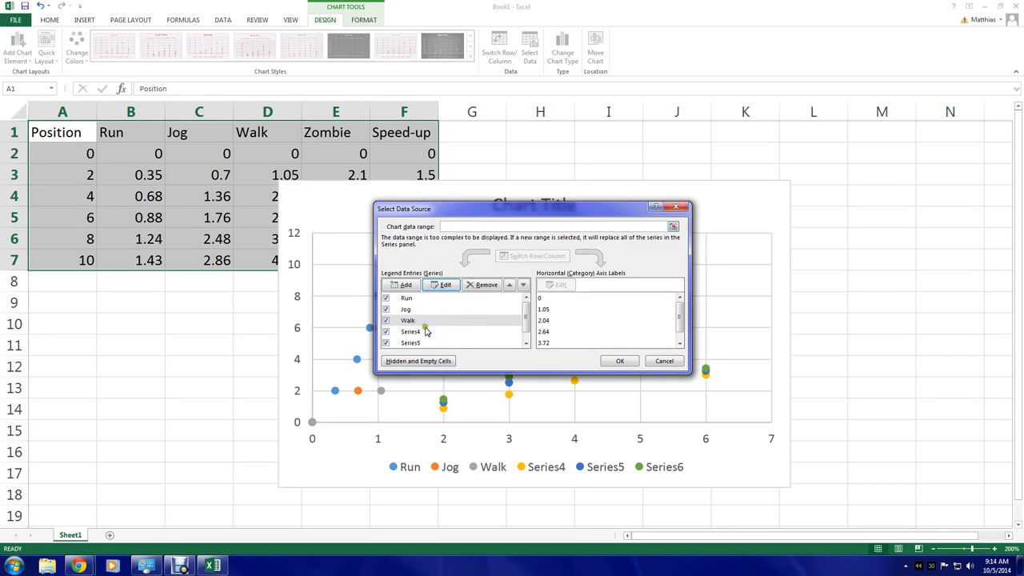
Edit Series4, setting its name to cell E1 (Zombie)
{"action": "left_click", "coordinate": [428, 333]}
{"action": "left_click", "coordinate": [444, 285]}
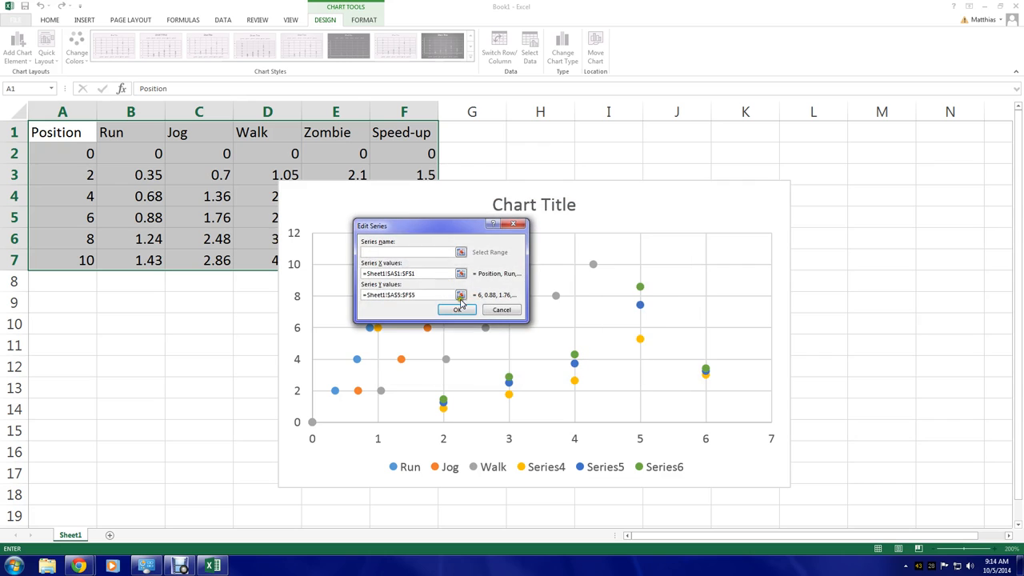
{"action": "left_click", "coordinate": [460, 252]}
{"action": "left_click", "coordinate": [342, 133]}
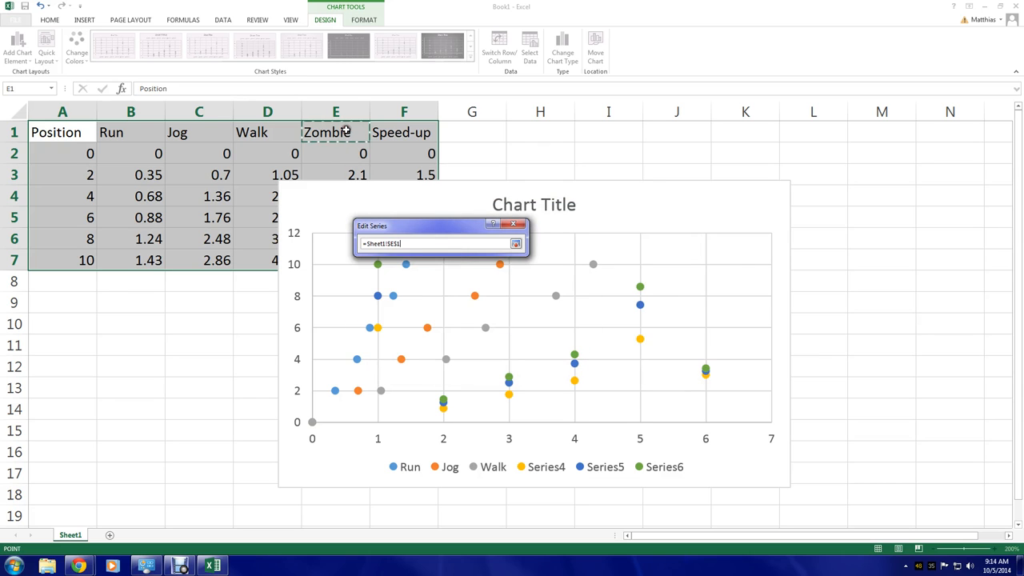
{"action": "left_click", "coordinate": [517, 244]}
Set the Zombie series' X values to the range E2:E8
{"action": "left_click", "coordinate": [461, 273]}
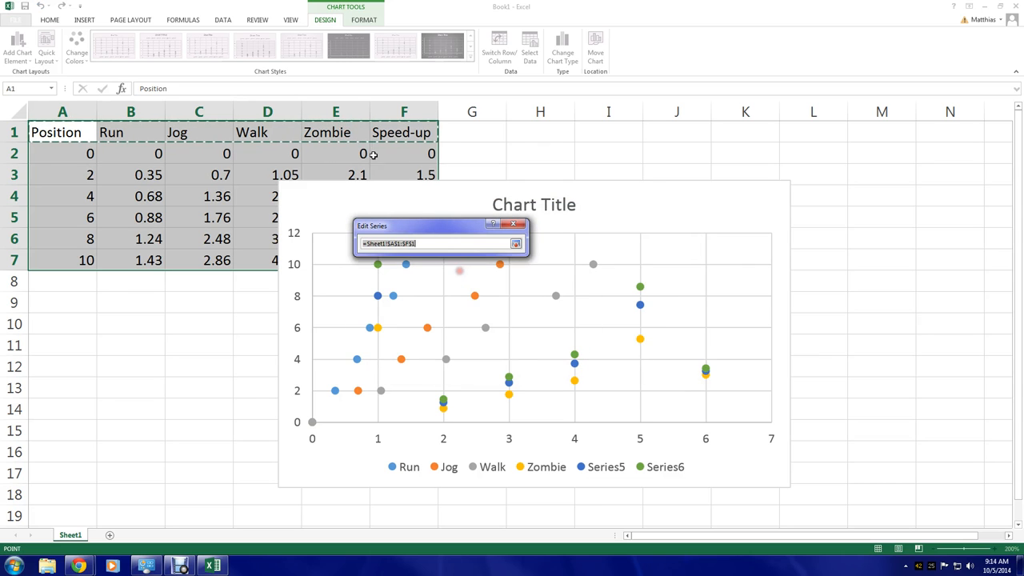
{"action": "left_click_drag", "start_coordinate": [347, 152], "coordinate": [344, 276]}
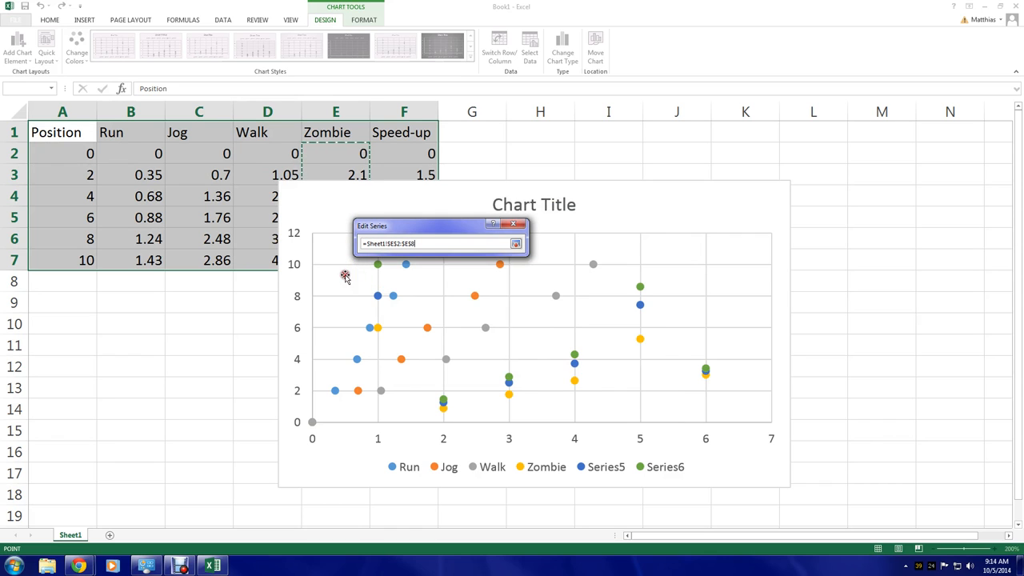
{"action": "left_click", "coordinate": [517, 244]}
Set the Zombie series' Y values to the Position cells A2:A7 and confirm the series
{"action": "left_click", "coordinate": [461, 294]}
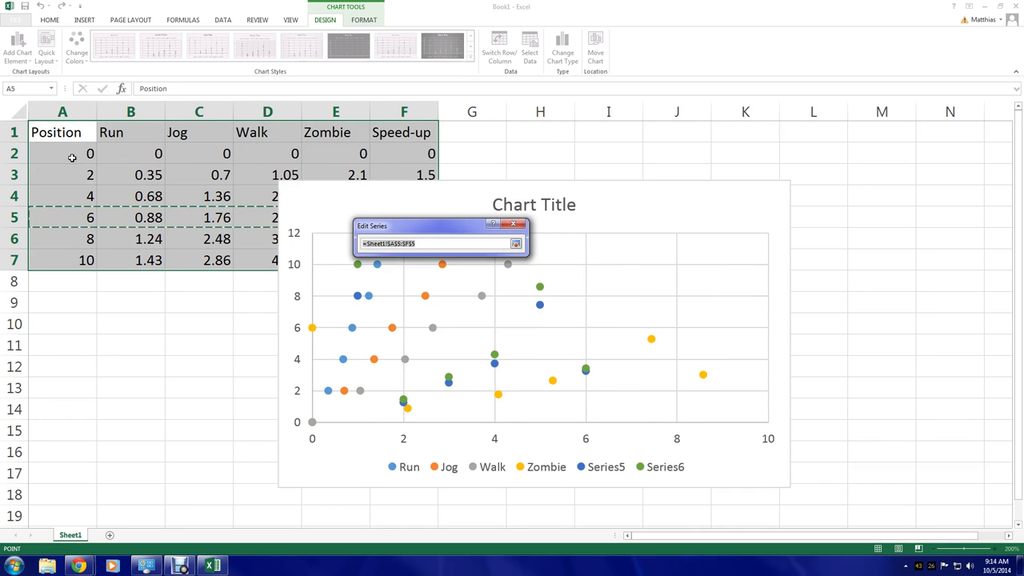
{"action": "left_click_drag", "start_coordinate": [70, 156], "coordinate": [82, 261]}
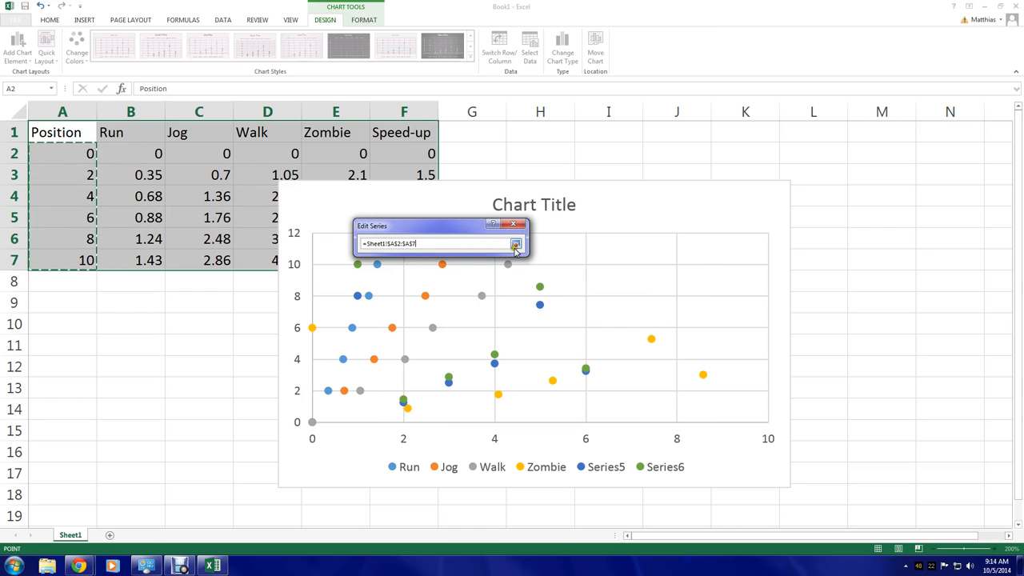
{"action": "left_click", "coordinate": [516, 246]}
{"action": "left_click", "coordinate": [456, 309]}
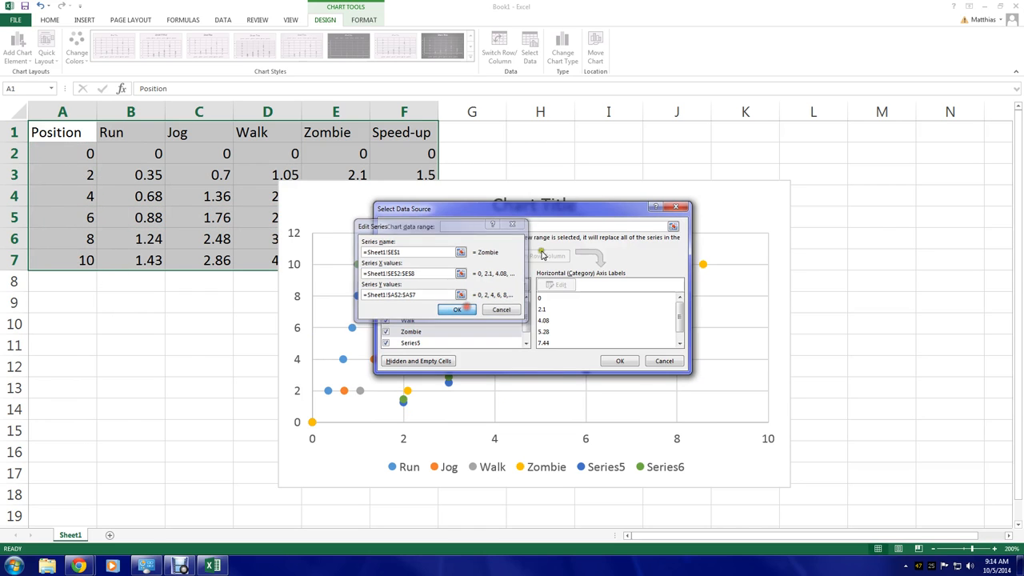
Edit Series5, setting its name to cell F1 (Speed-up)
{"action": "left_click_drag", "start_coordinate": [614, 210], "coordinate": [690, 229]}
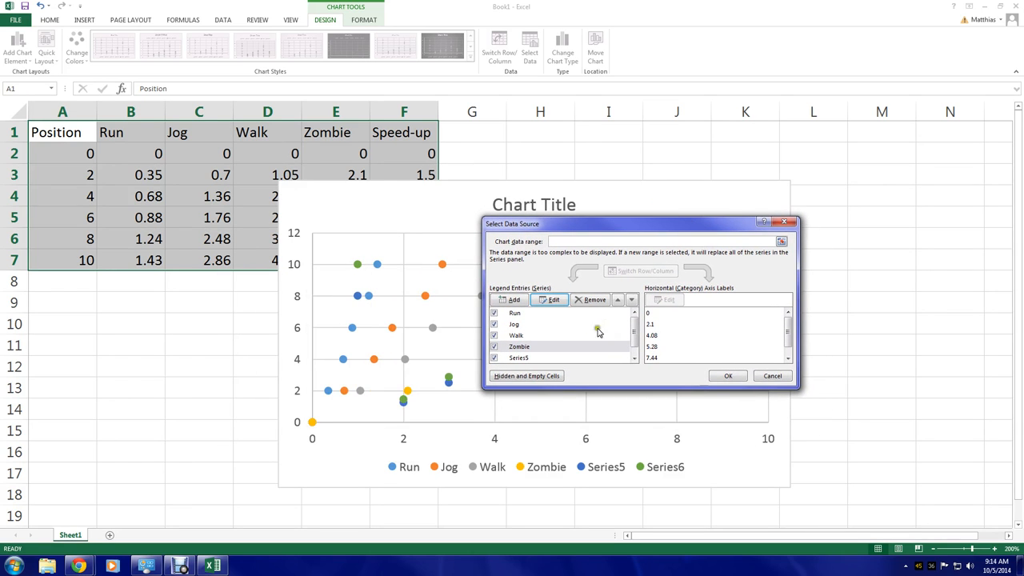
{"action": "left_click", "coordinate": [551, 356]}
{"action": "left_click", "coordinate": [550, 299]}
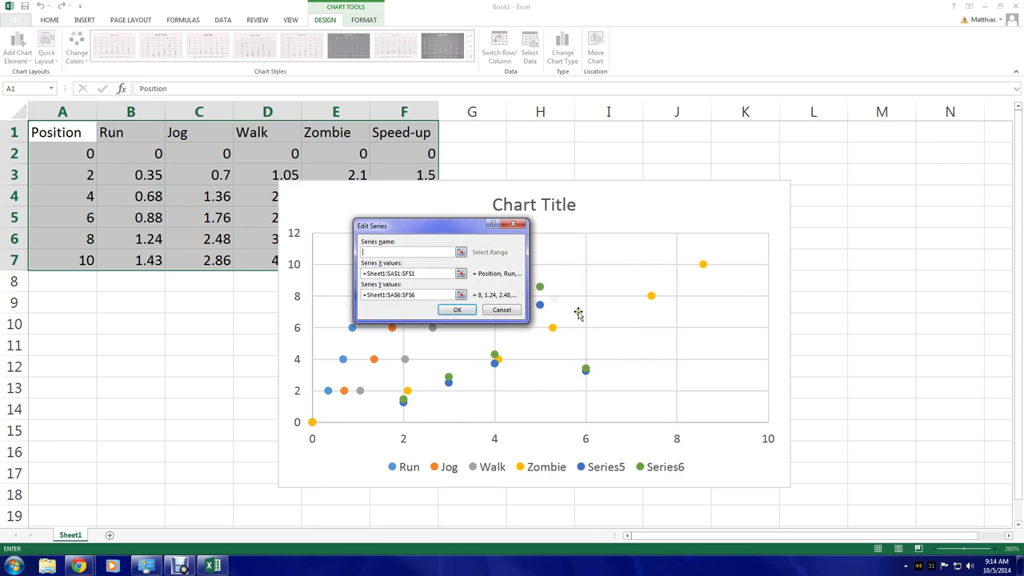
{"action": "left_click", "coordinate": [462, 251]}
{"action": "left_click", "coordinate": [413, 131]}
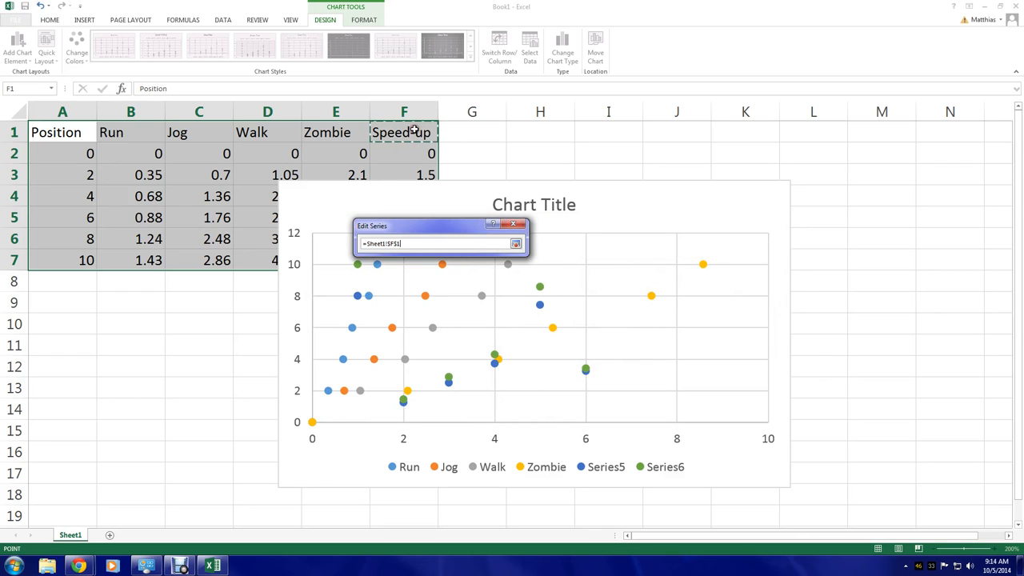
{"action": "left_click", "coordinate": [516, 246]}
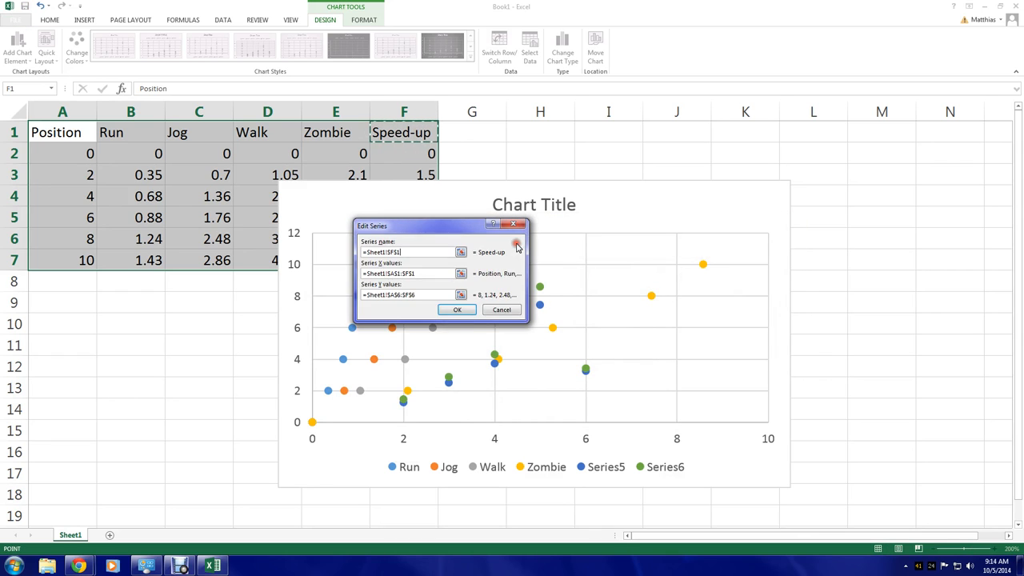
Set the Speed-up series' X values to the range F2:F8
{"action": "left_click", "coordinate": [461, 274]}
{"action": "left_click_drag", "start_coordinate": [406, 154], "coordinate": [410, 281]}
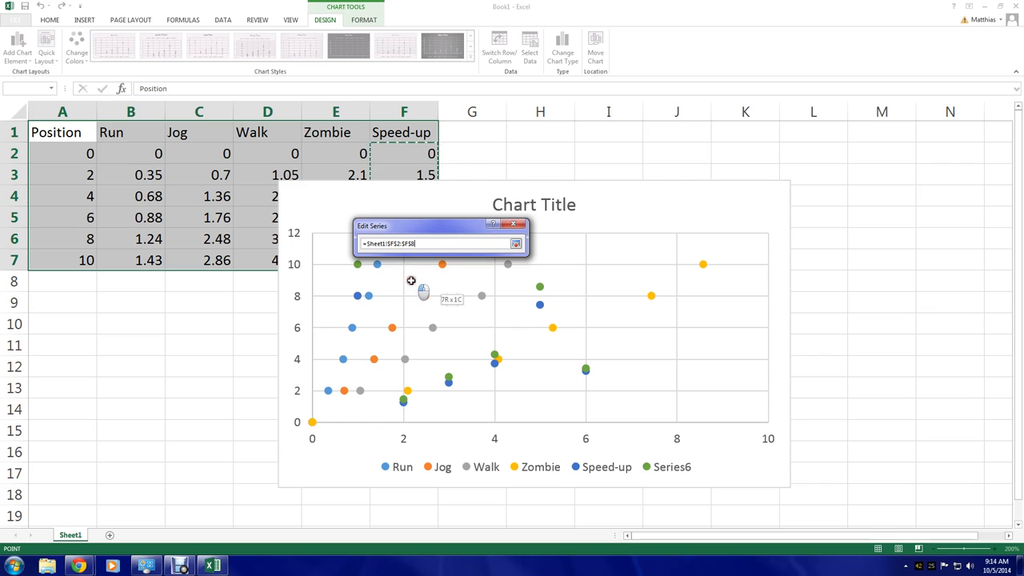
{"action": "left_click", "coordinate": [515, 243]}
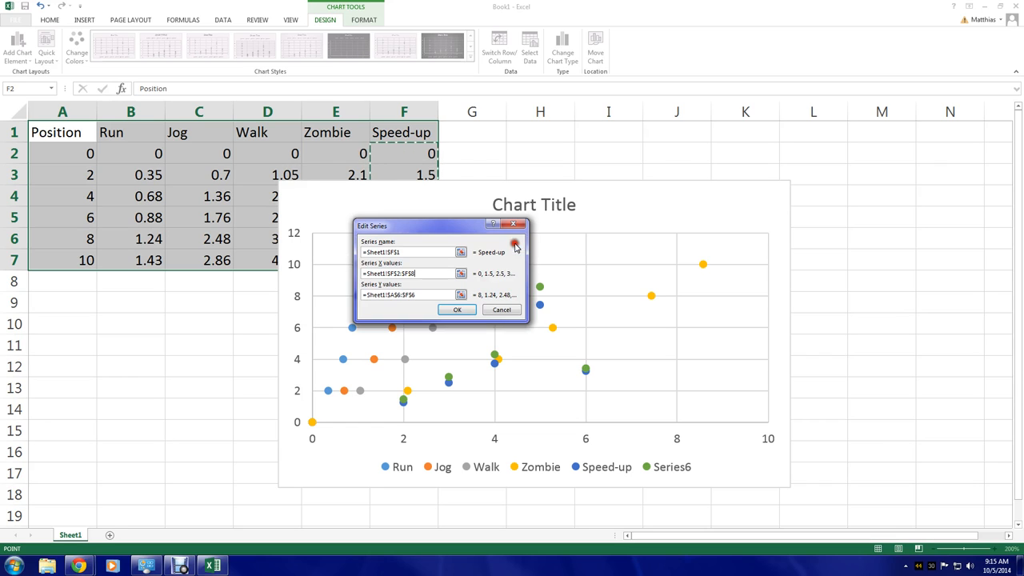
Set the Speed-up series' Y values to A2:A7, correct its X values to F2:F7, and confirm
{"action": "left_click", "coordinate": [461, 294]}
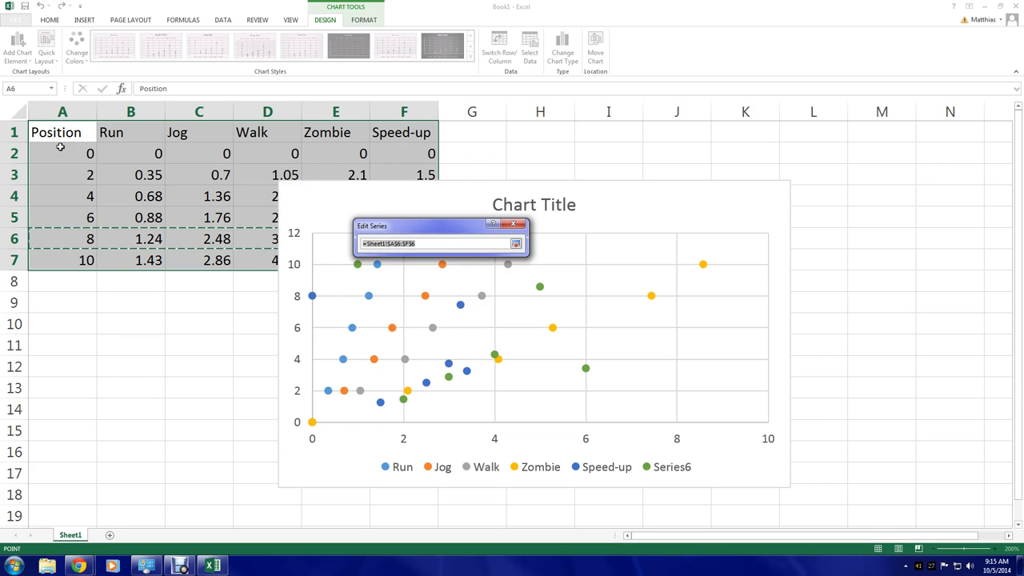
{"action": "left_click_drag", "start_coordinate": [60, 149], "coordinate": [85, 260]}
{"action": "left_click", "coordinate": [516, 243]}
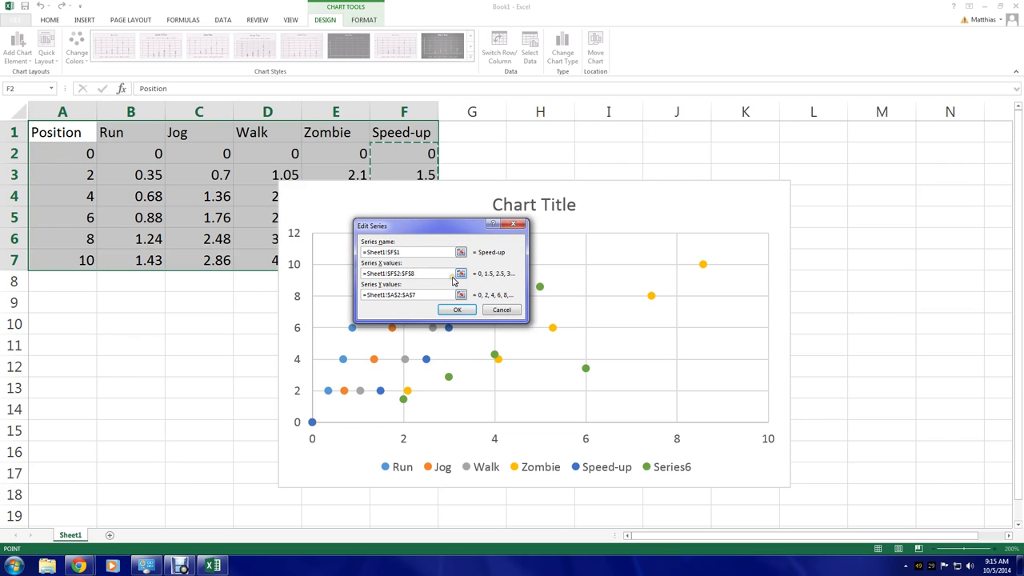
{"action": "type", "text": "7"}
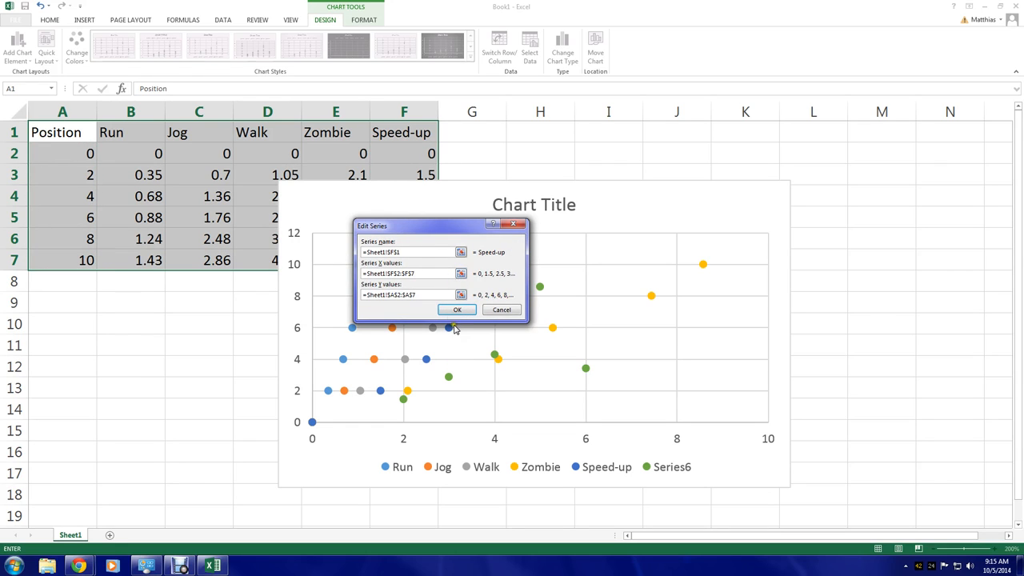
{"action": "left_click", "coordinate": [457, 310]}
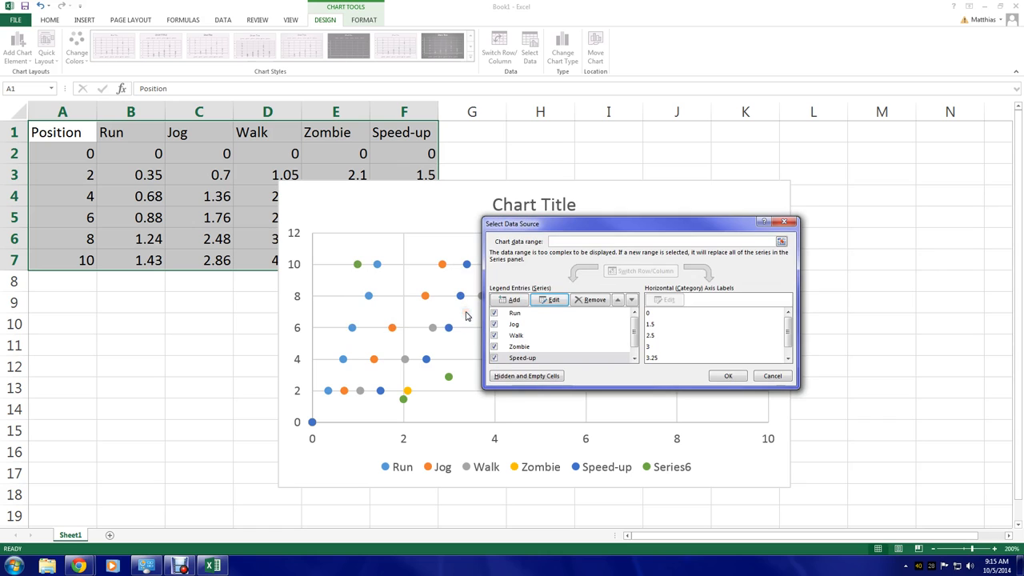
Correct the Zombie series' X values to the range E2:E7 and confirm
{"action": "left_click", "coordinate": [537, 346]}
{"action": "left_click", "coordinate": [550, 299]}
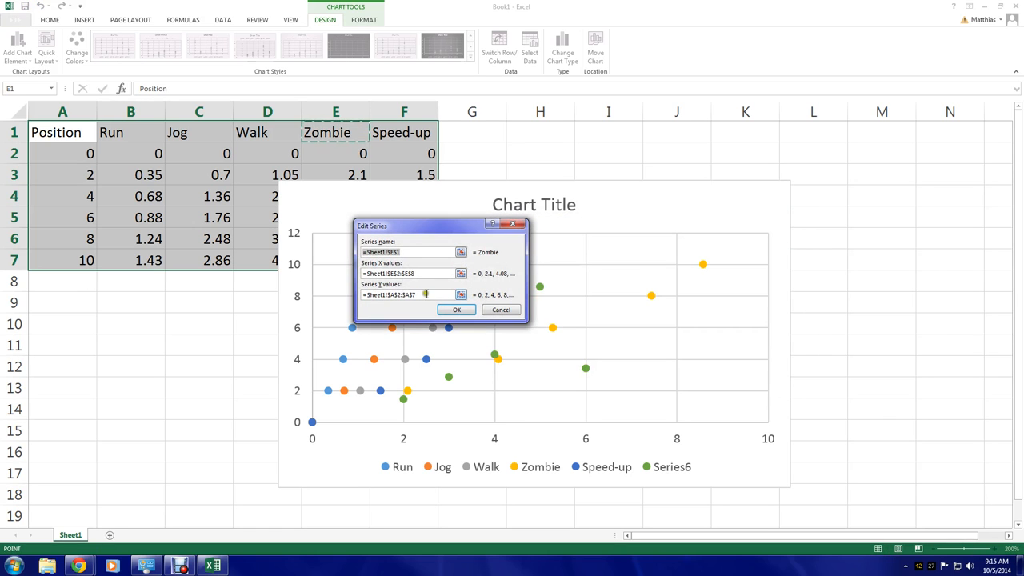
{"action": "left_click", "coordinate": [429, 273]}
{"action": "key", "text": "BackSpace"}
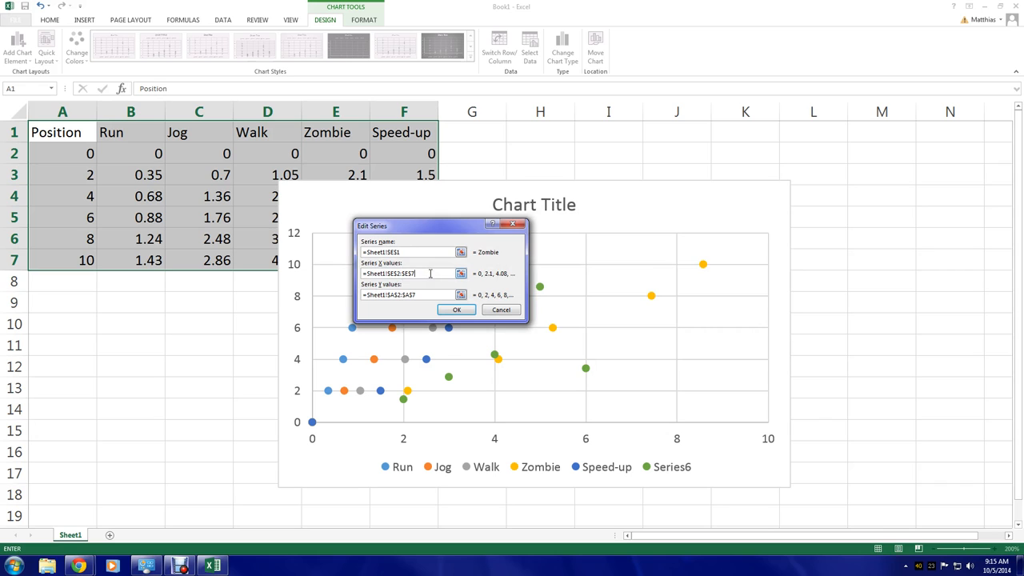
{"action": "left_click", "coordinate": [455, 311]}
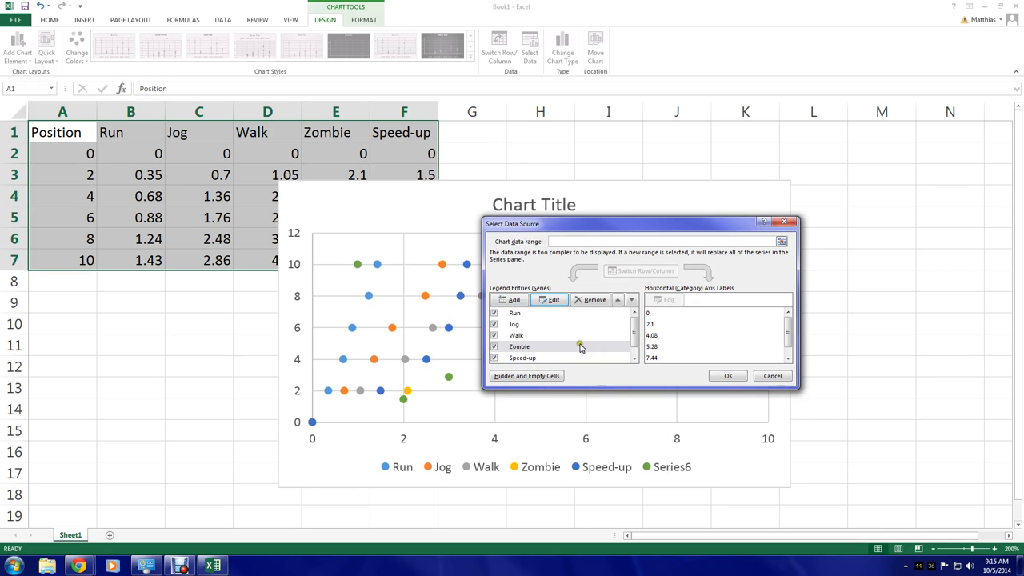
Remove the extra Series6 from the chart and close the data source dialog
{"action": "scroll", "coordinate": [580, 346], "scroll_direction": "down", "scroll_amount": 1}
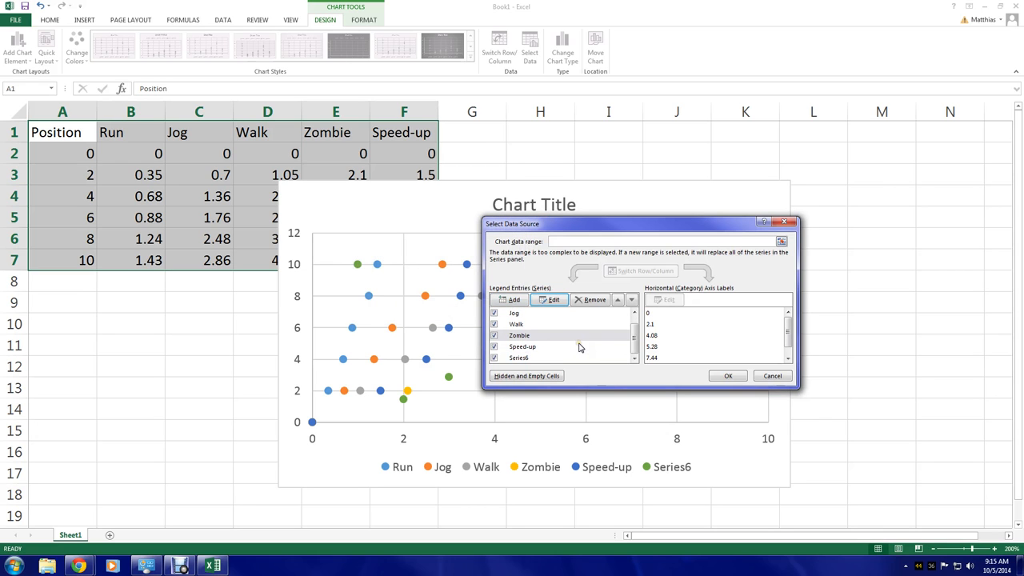
{"action": "left_click", "coordinate": [532, 359]}
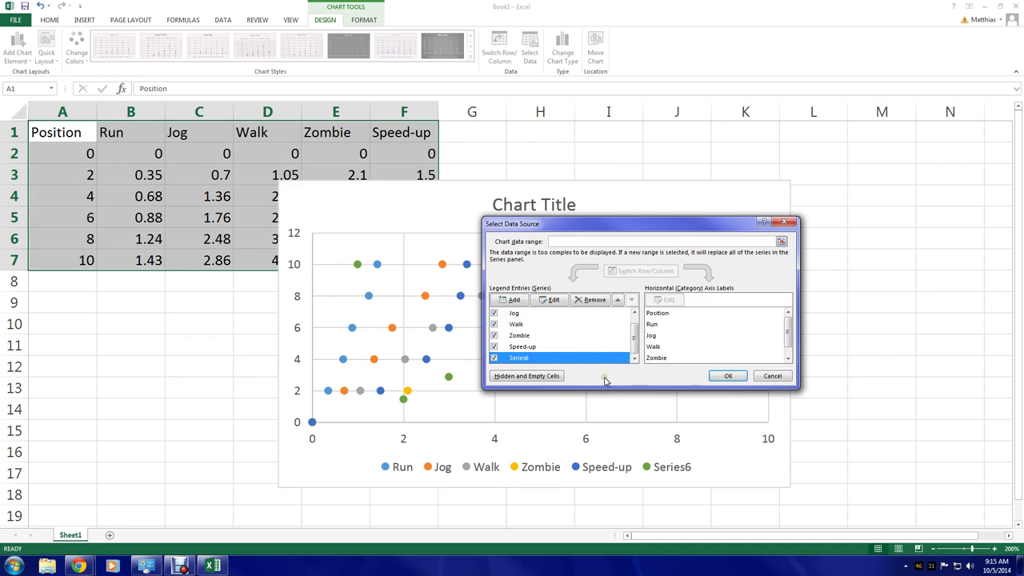
{"action": "left_click", "coordinate": [598, 304]}
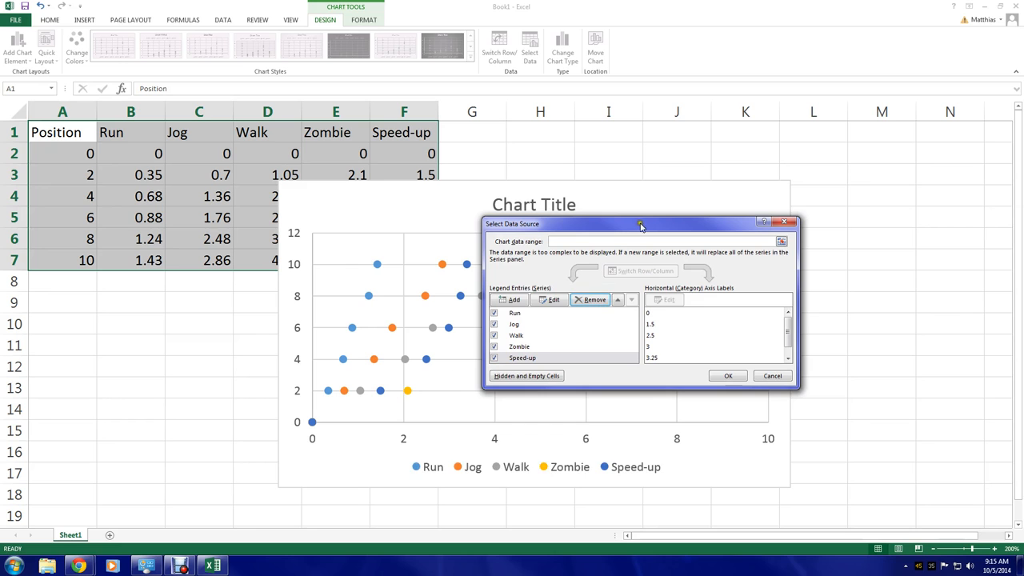
{"action": "left_click_drag", "start_coordinate": [642, 225], "coordinate": [251, 295]}
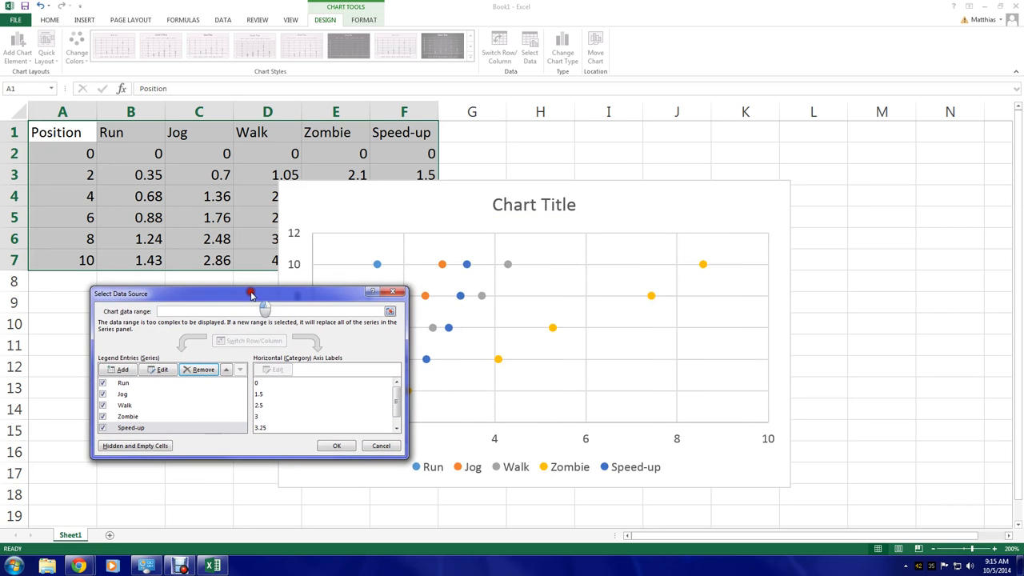
{"action": "left_click", "coordinate": [334, 447]}
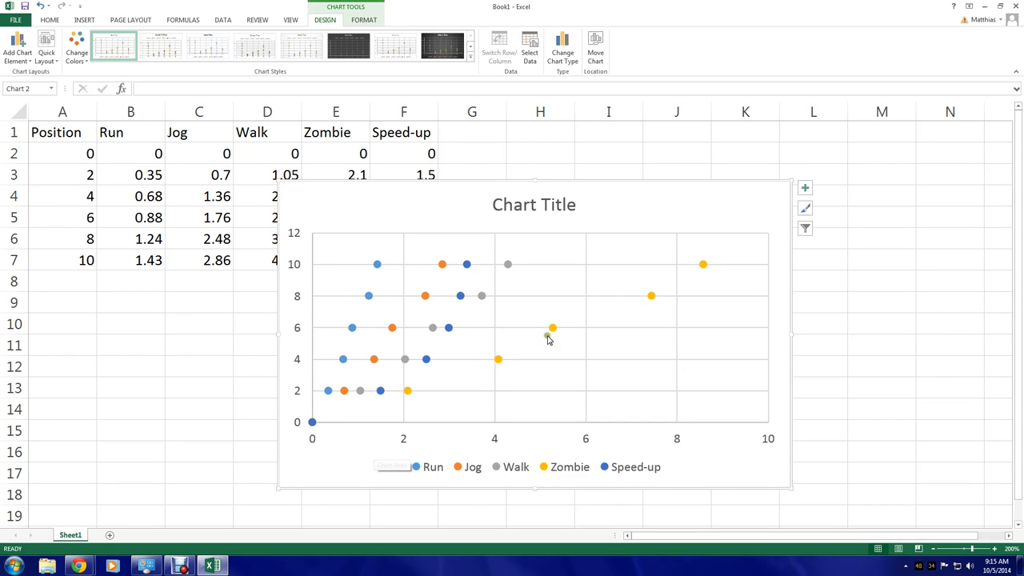
Add axis titles to the chart
{"action": "left_click", "coordinate": [805, 188]}
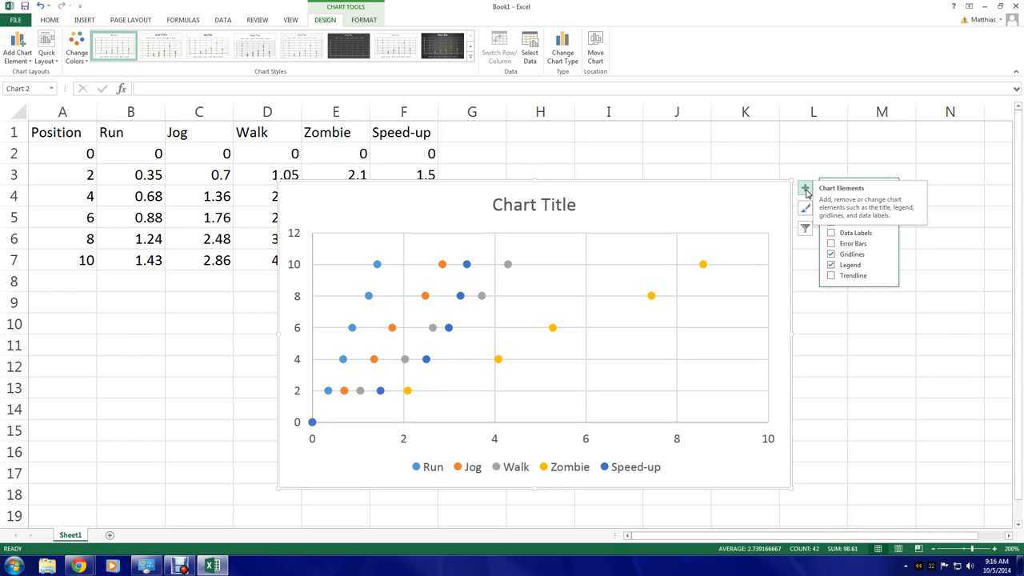
{"action": "right_click", "coordinate": [623, 201]}
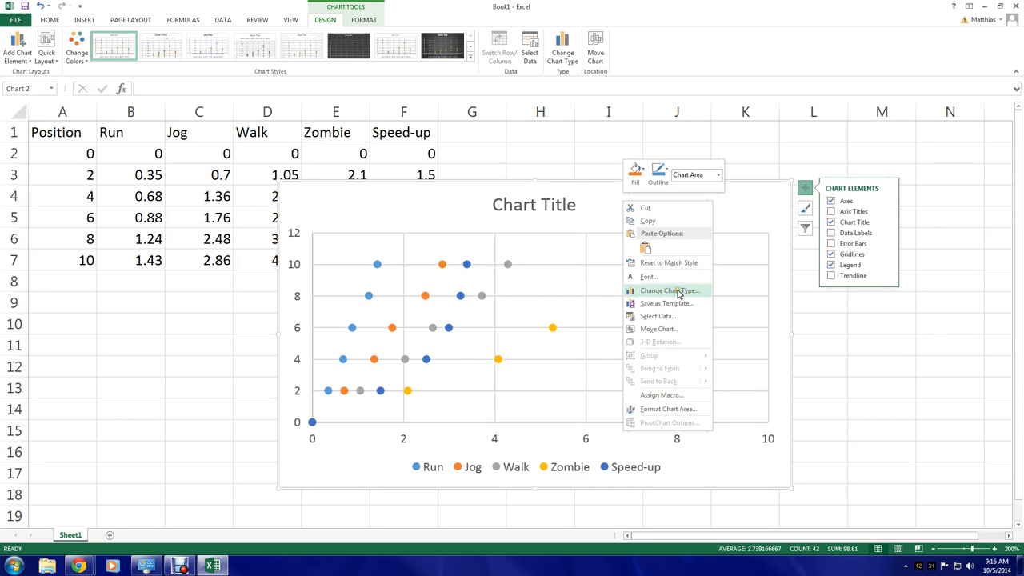
{"action": "left_click", "coordinate": [680, 411]}
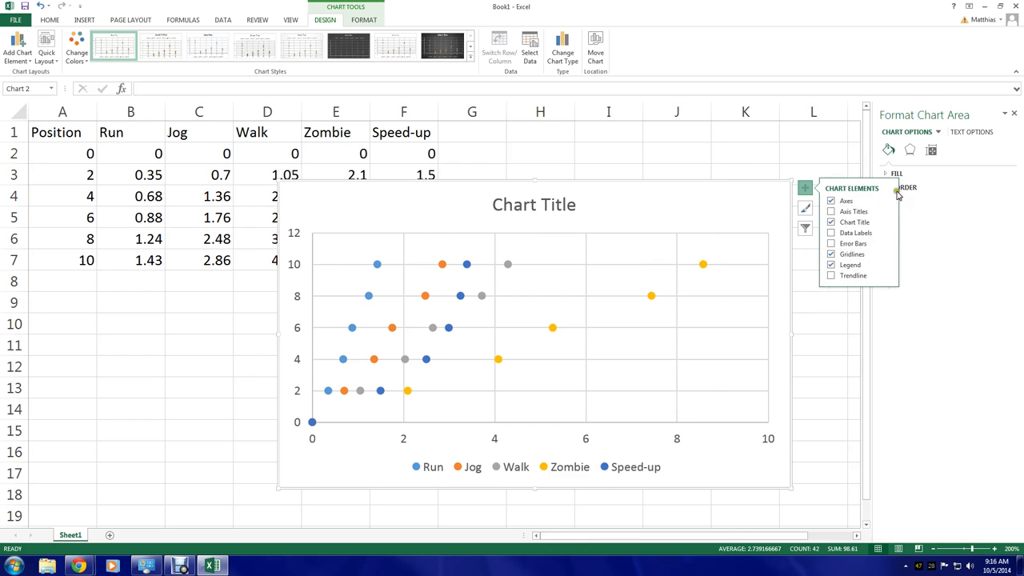
{"action": "left_click", "coordinate": [854, 212]}
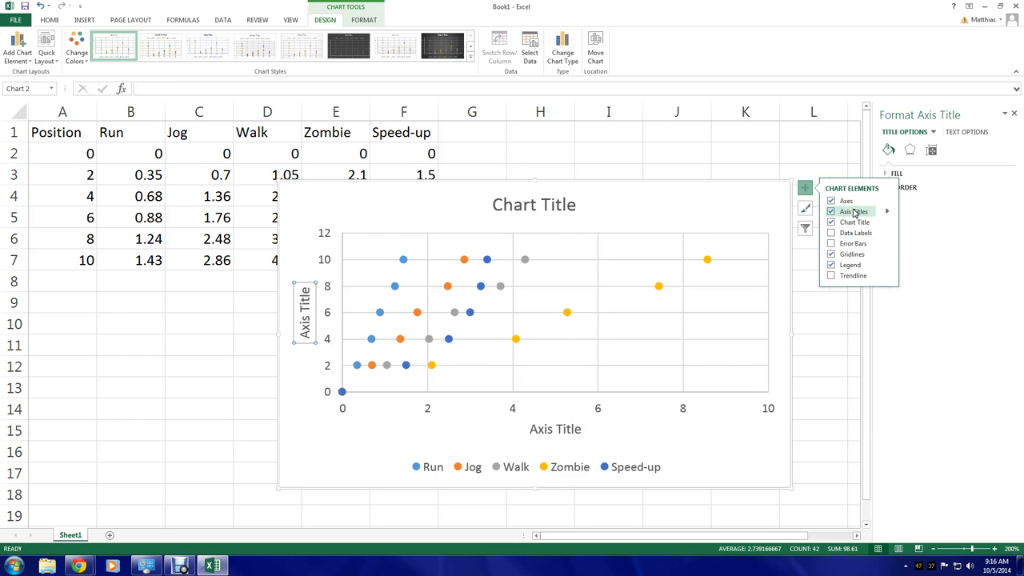
Rename the horizontal axis title to "Time (s)"
{"action": "left_click", "coordinate": [547, 430]}
{"action": "left_click_drag", "start_coordinate": [530, 429], "coordinate": [585, 430]}
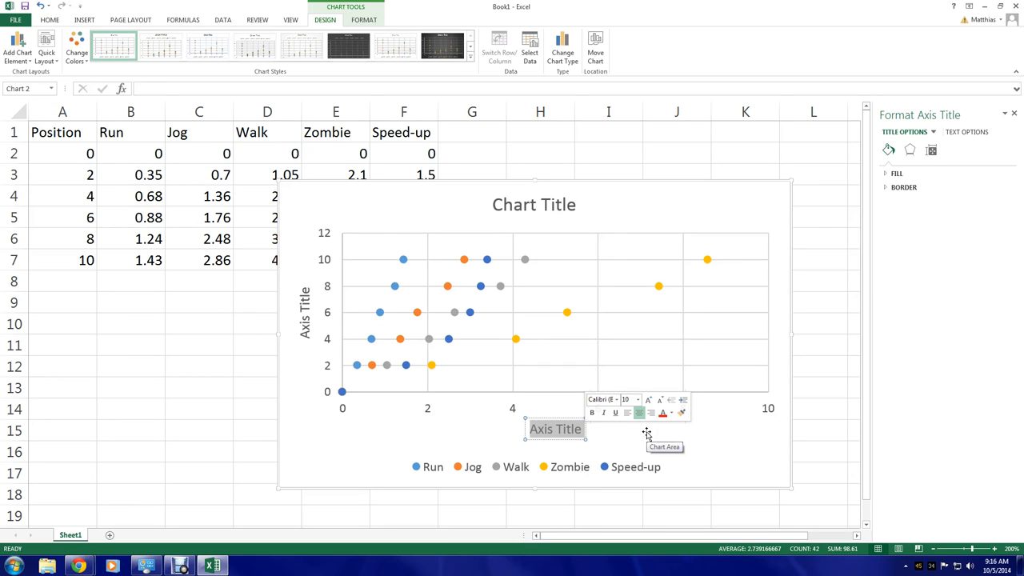
{"action": "type", "text": "Time (s)"}
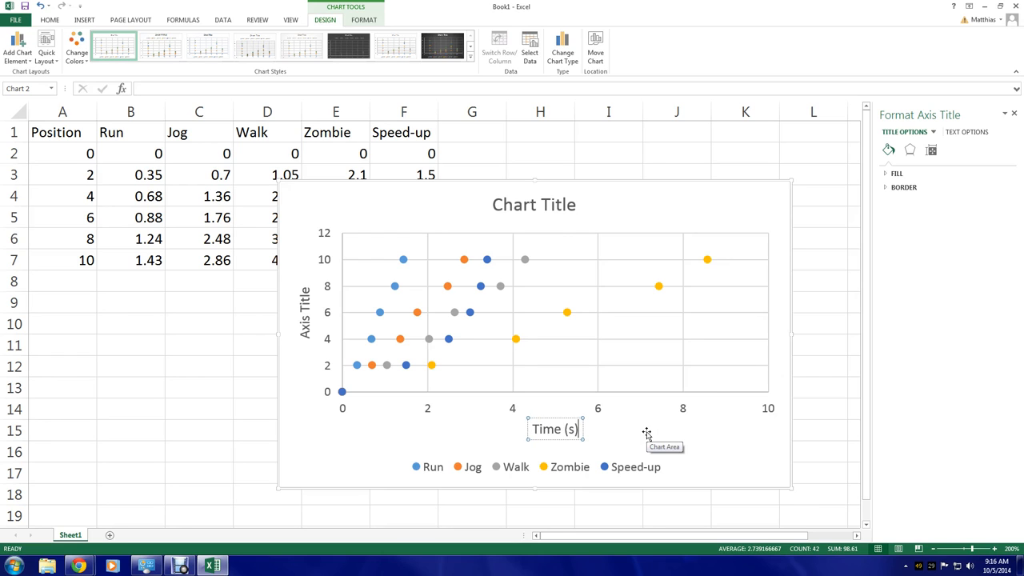
Rename the vertical axis title to "Position (m)"
{"action": "left_click", "coordinate": [304, 294]}
{"action": "double_click", "coordinate": [304, 296]}
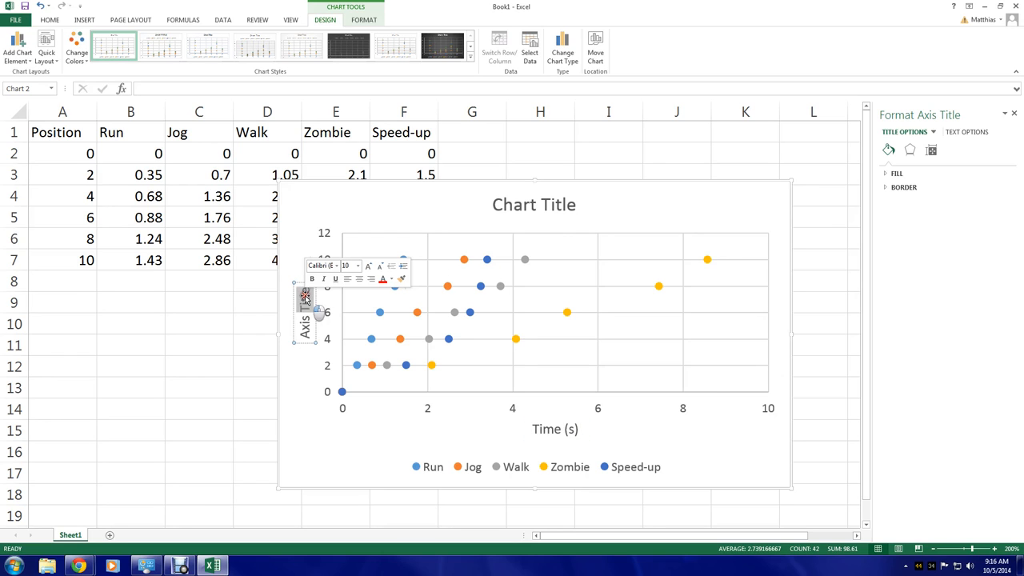
{"action": "key", "text": "BackSpace"}
{"action": "key", "text": "BackSpace"}
{"action": "key", "text": "BackSpace"}
{"action": "key", "text": "BackSpace"}
{"action": "key", "text": "BackSpace"}
{"action": "key", "text": "BackSpace"}
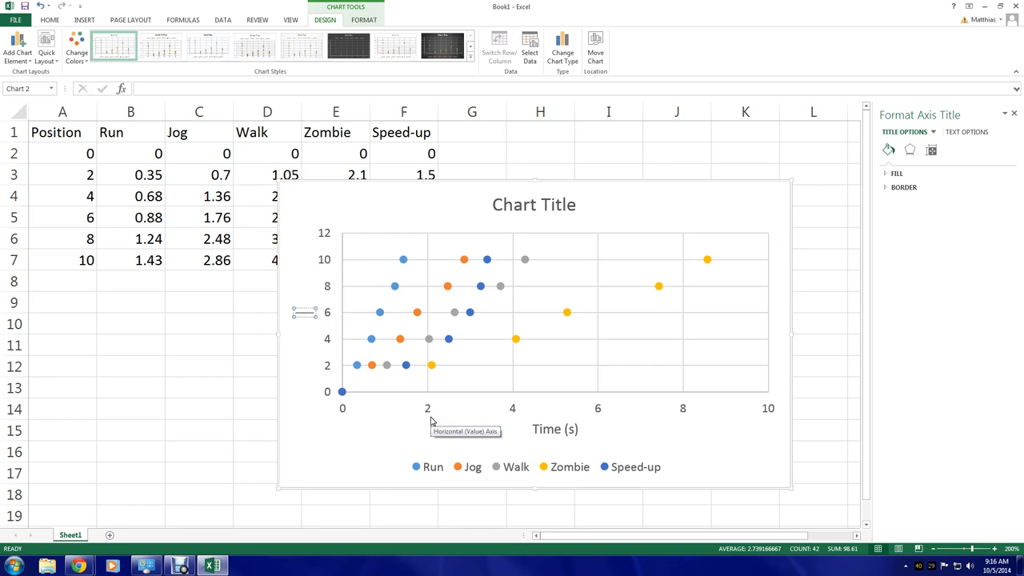
{"action": "type", "text": "Position (m)"}
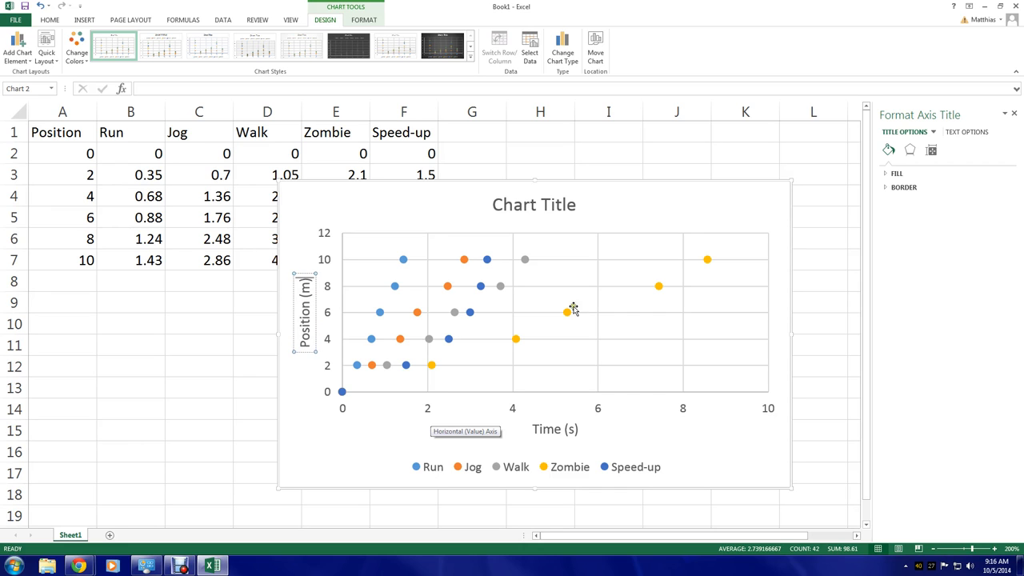
Rename the chart title to "Position vs Time"
{"action": "left_click", "coordinate": [562, 205]}
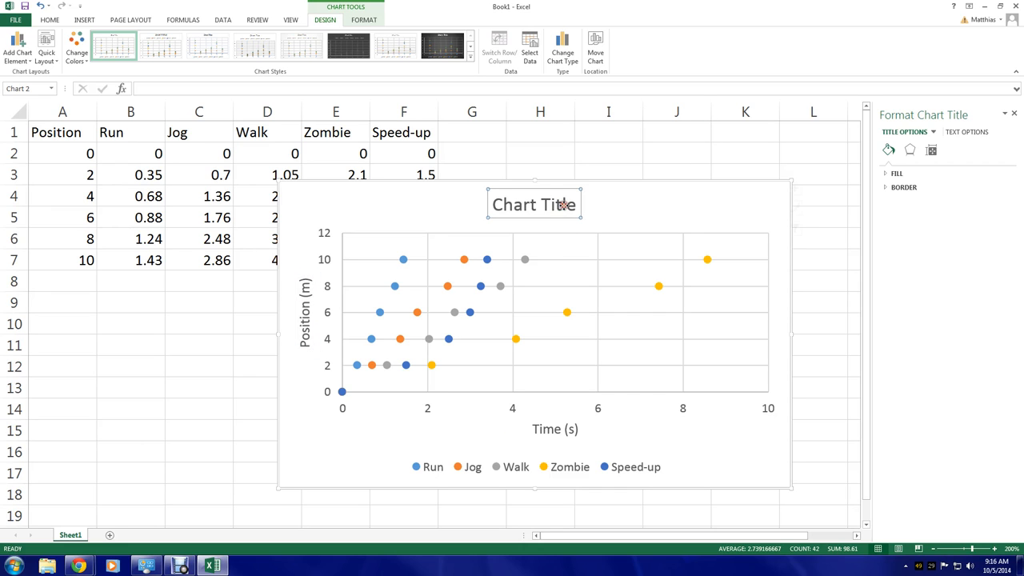
{"action": "triple_click", "coordinate": [556, 205]}
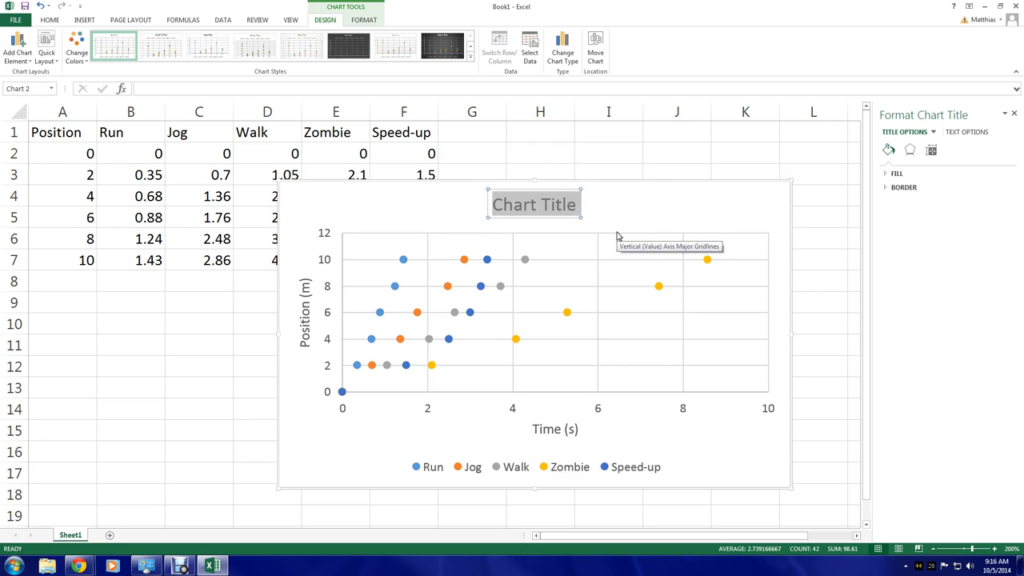
{"action": "type", "text": "Position vs"}
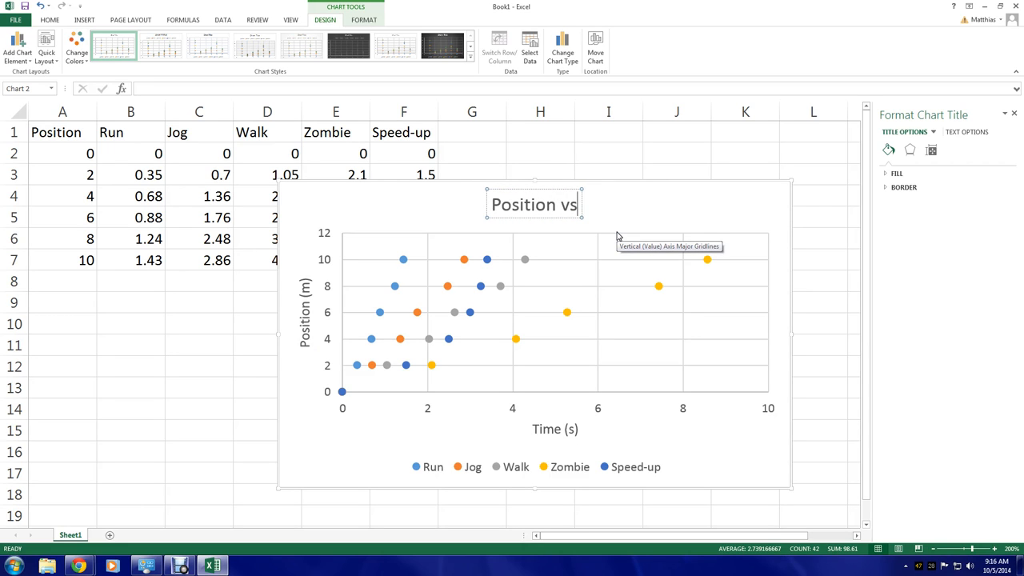
{"action": "type", "text": " Time"}
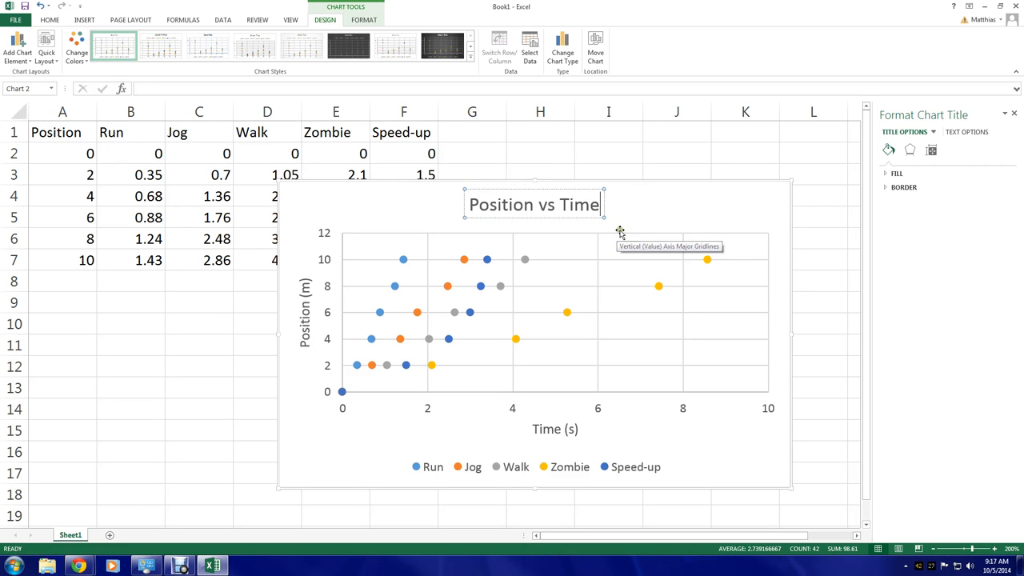
{"action": "left_click", "coordinate": [639, 211]}
{"action": "left_click", "coordinate": [508, 203]}
{"action": "double_click", "coordinate": [508, 202]}
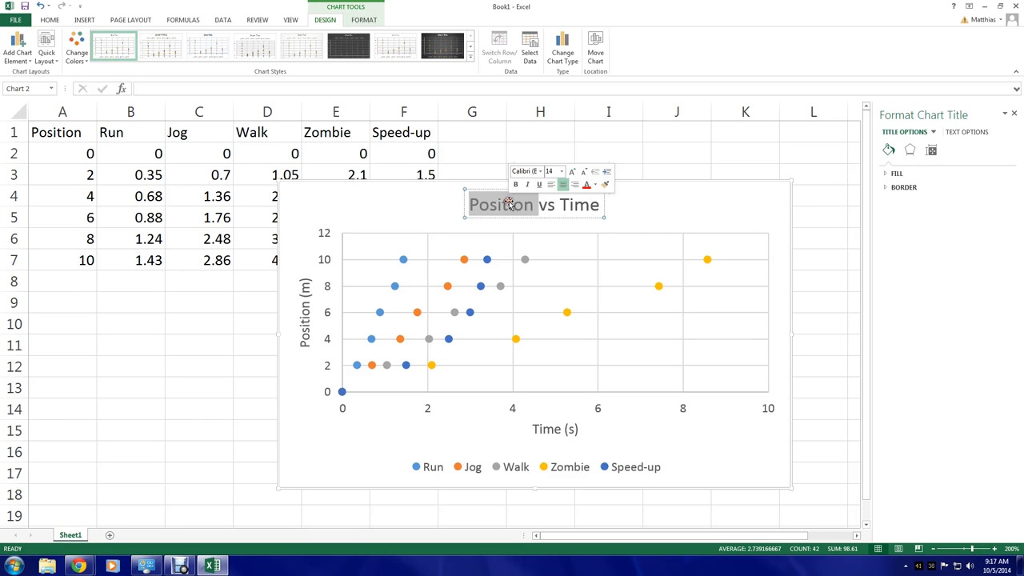
{"action": "double_click", "coordinate": [583, 204]}
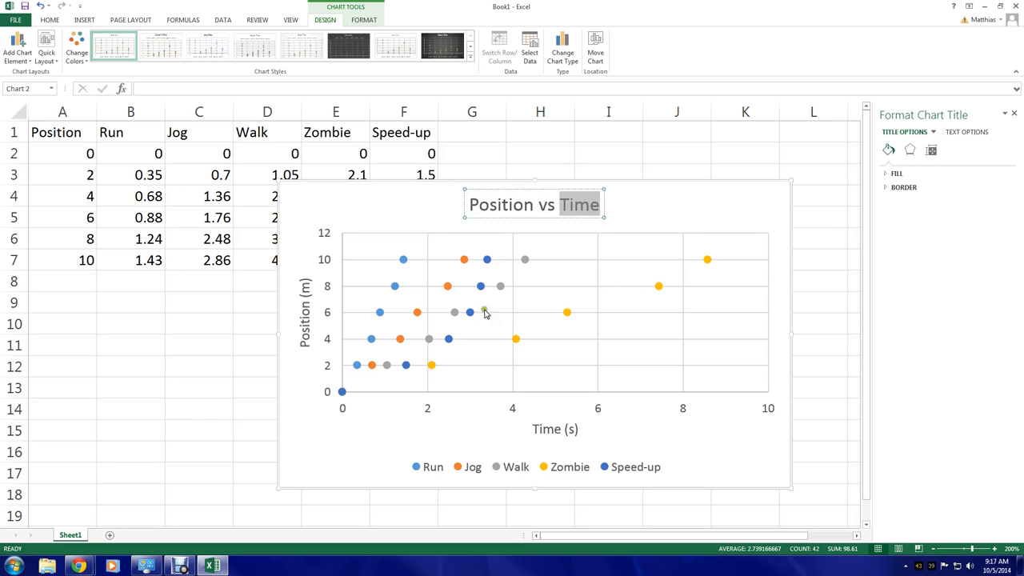
{"action": "left_click", "coordinate": [719, 216]}
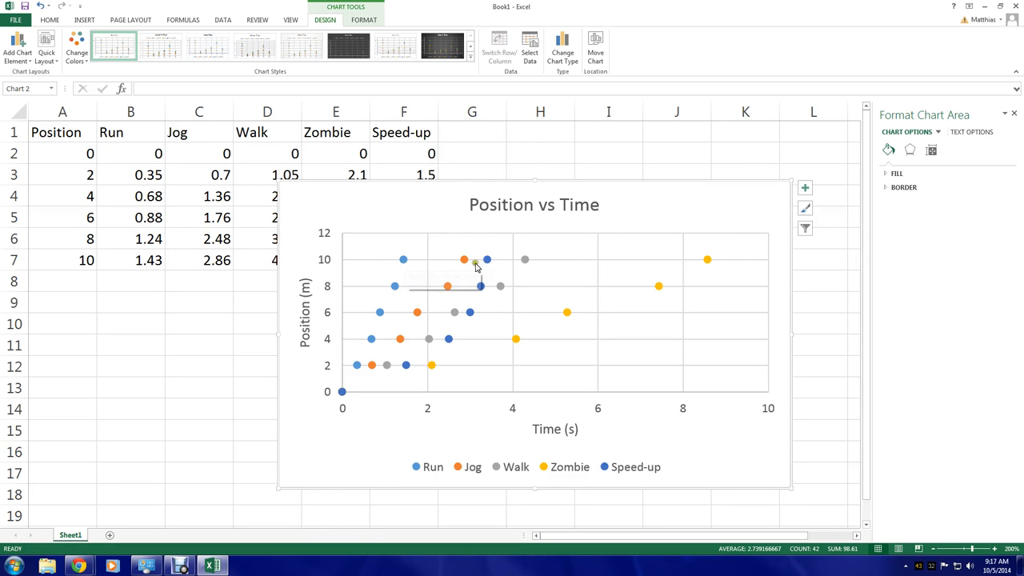
Add a linear trendline to the Run series, display its equation, and move the equation label above the plot area
{"action": "left_click", "coordinate": [402, 260]}
{"action": "right_click", "coordinate": [403, 260]}
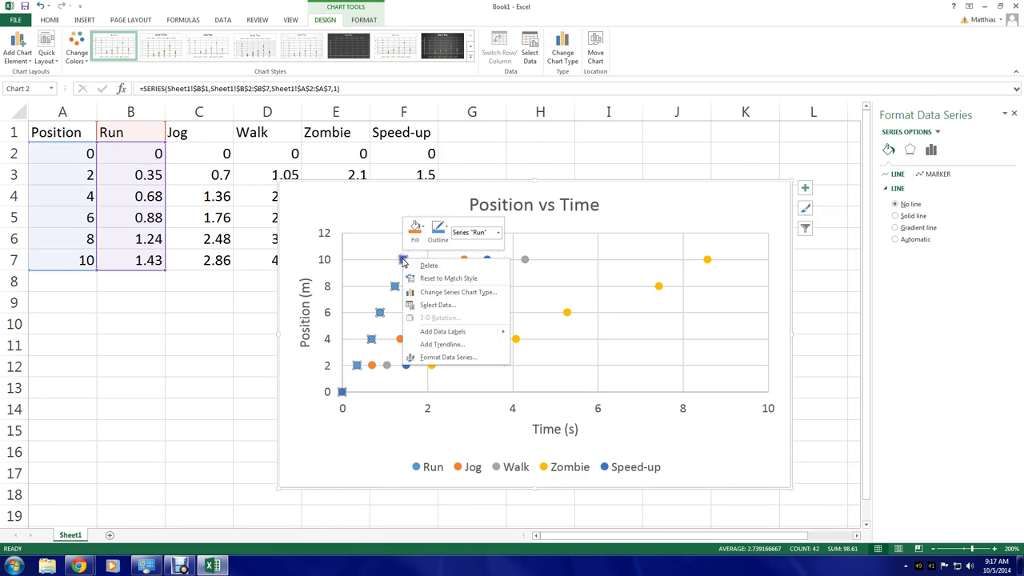
{"action": "left_click", "coordinate": [450, 346]}
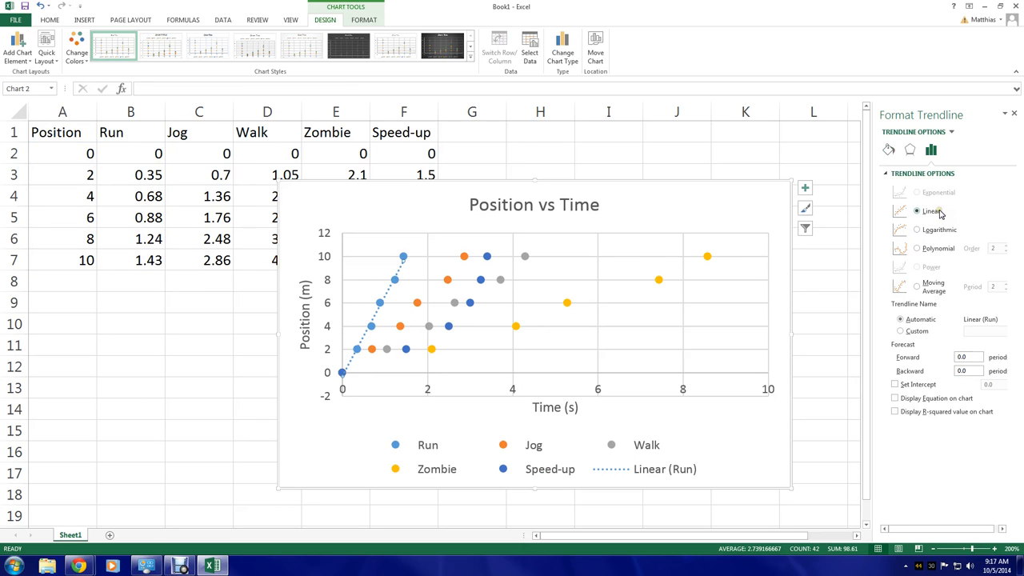
{"action": "left_click", "coordinate": [923, 400]}
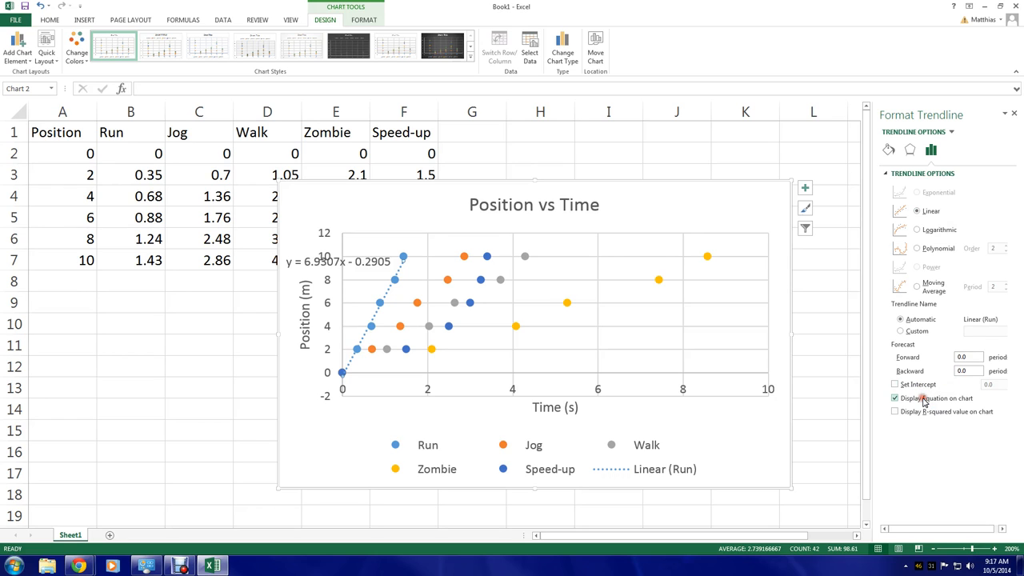
{"action": "left_click", "coordinate": [369, 264]}
{"action": "left_click_drag", "start_coordinate": [370, 262], "coordinate": [428, 213]}
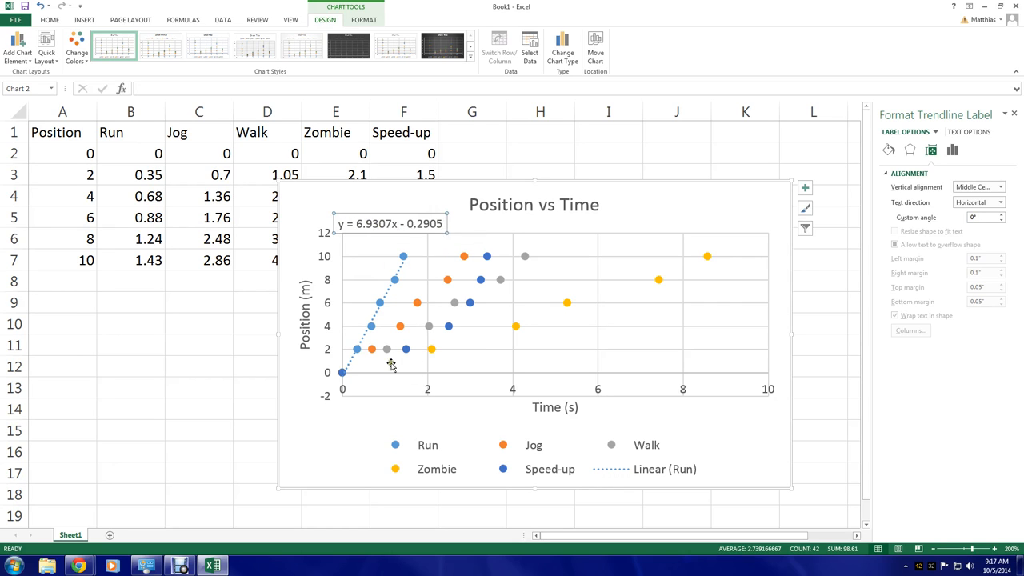
Add a linear trendline to the Jog series and display its equation on the chart
{"action": "left_click", "coordinate": [373, 349]}
{"action": "right_click", "coordinate": [374, 353]}
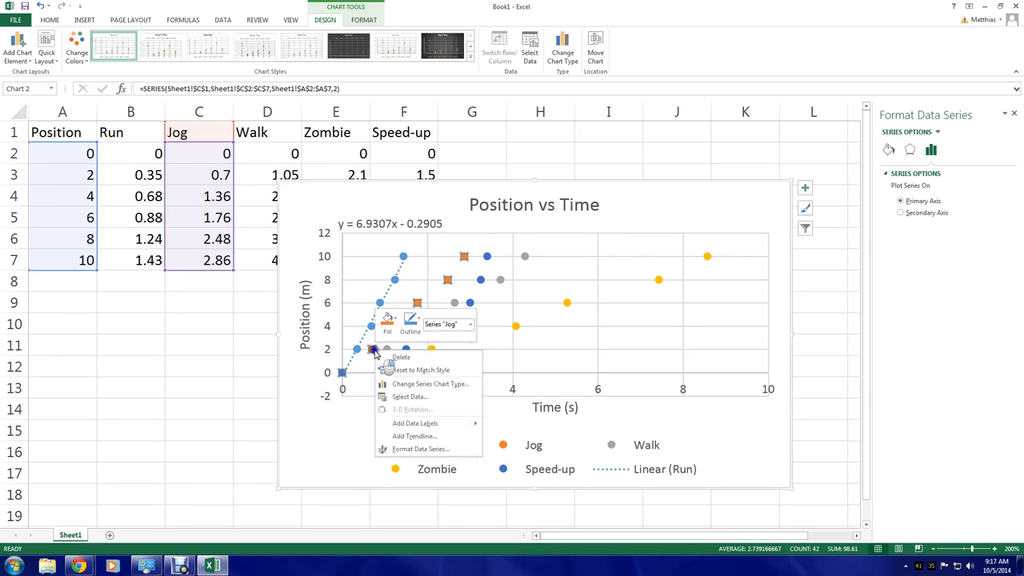
{"action": "left_click", "coordinate": [422, 433]}
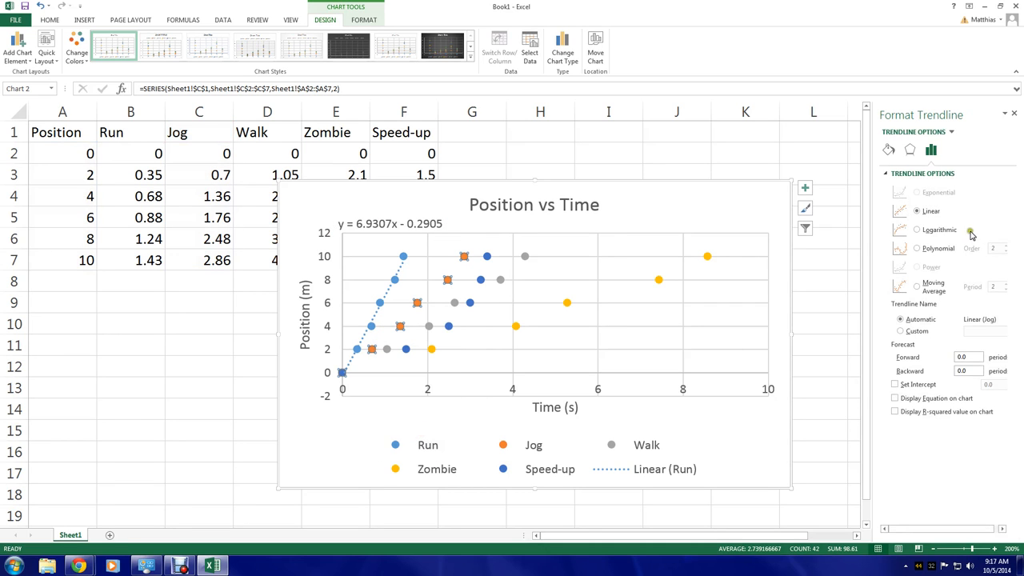
{"action": "left_click", "coordinate": [895, 397]}
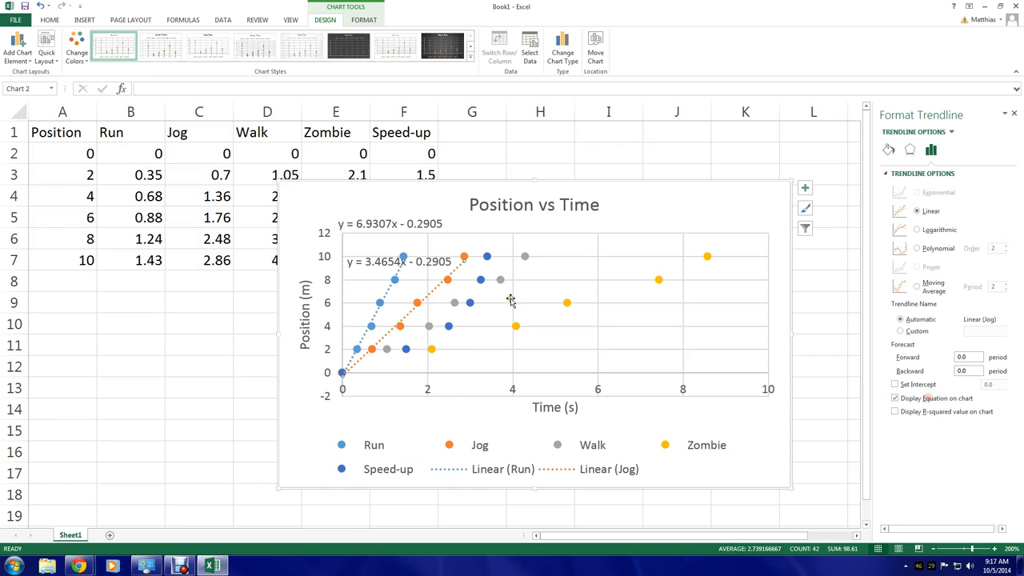
Move the Jog and Run equation labels below the plot area near the legend
{"action": "left_click", "coordinate": [432, 261]}
{"action": "left_click_drag", "start_coordinate": [441, 251], "coordinate": [515, 420]}
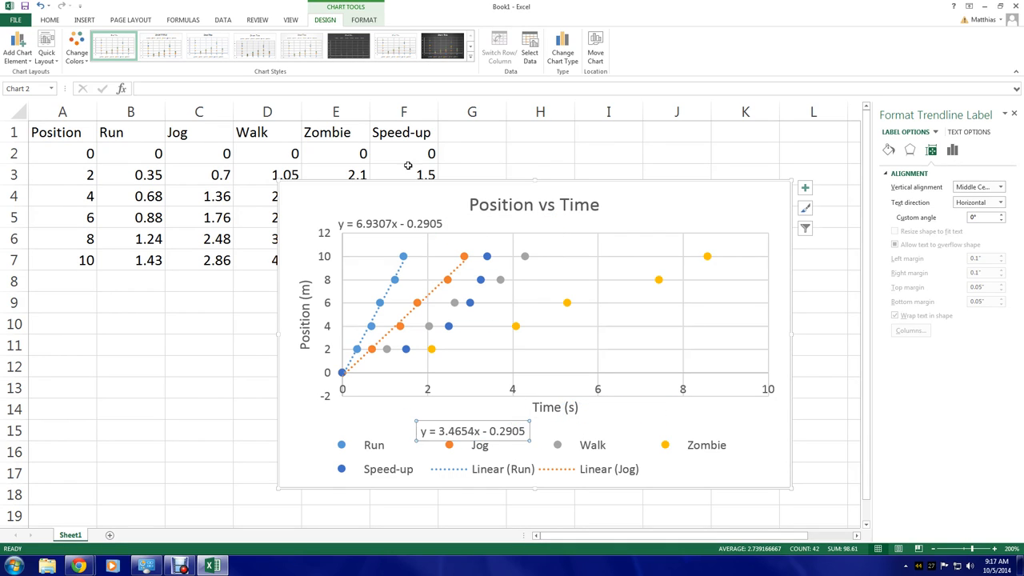
{"action": "left_click", "coordinate": [410, 223]}
{"action": "left_click_drag", "start_coordinate": [418, 210], "coordinate": [386, 417]}
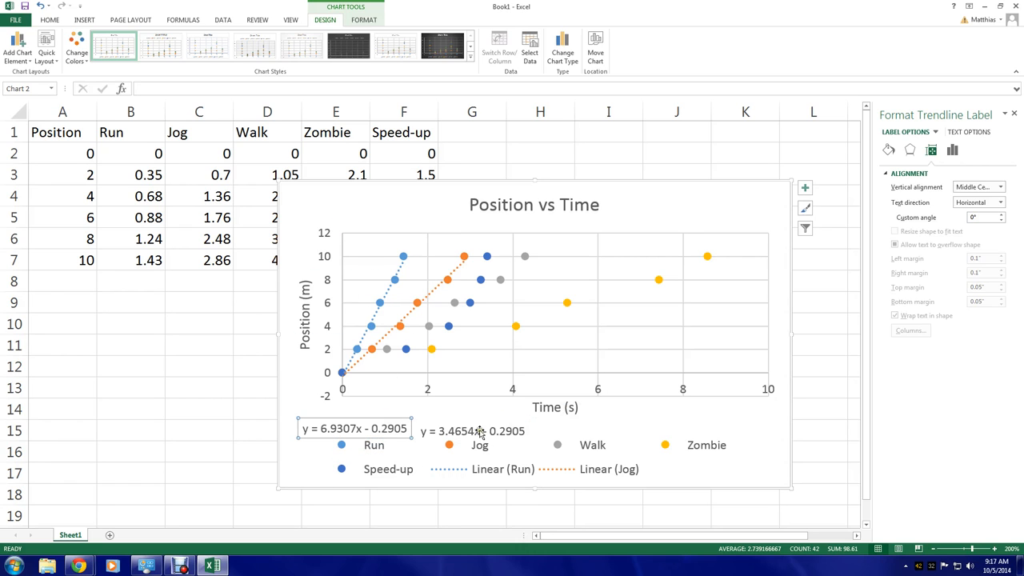
Add a linear trendline with a displayed equation to the Walk series and move its equation below the plot area
{"action": "left_click", "coordinate": [452, 301]}
{"action": "right_click", "coordinate": [453, 301]}
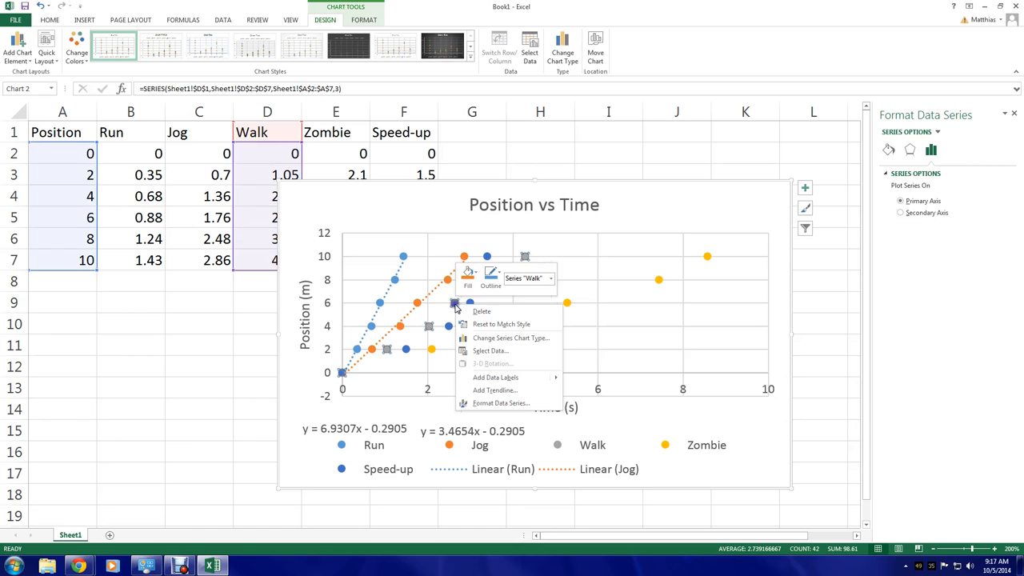
{"action": "left_click", "coordinate": [533, 382]}
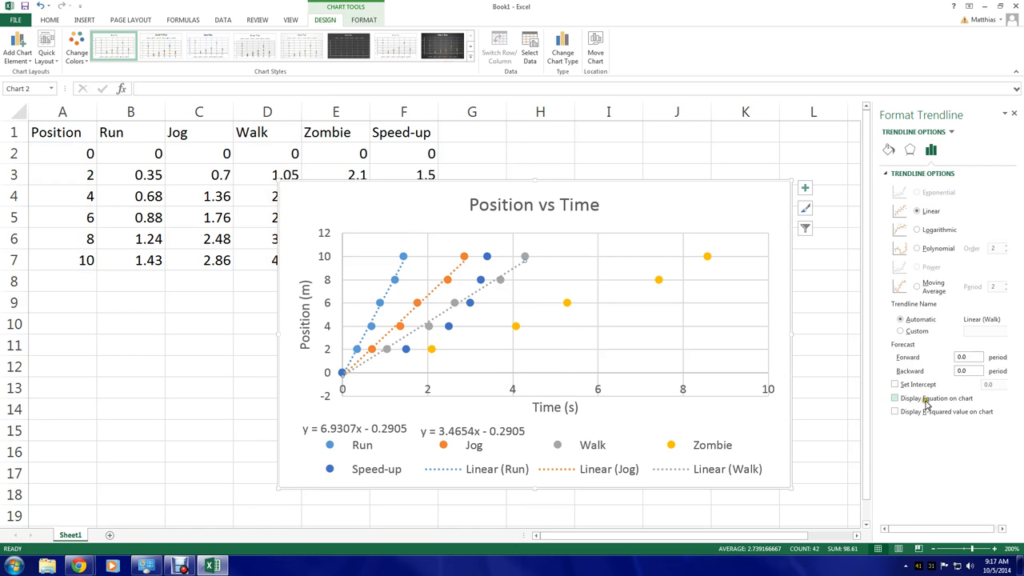
{"action": "left_click", "coordinate": [895, 397]}
{"action": "left_click_drag", "start_coordinate": [499, 260], "coordinate": [624, 418]}
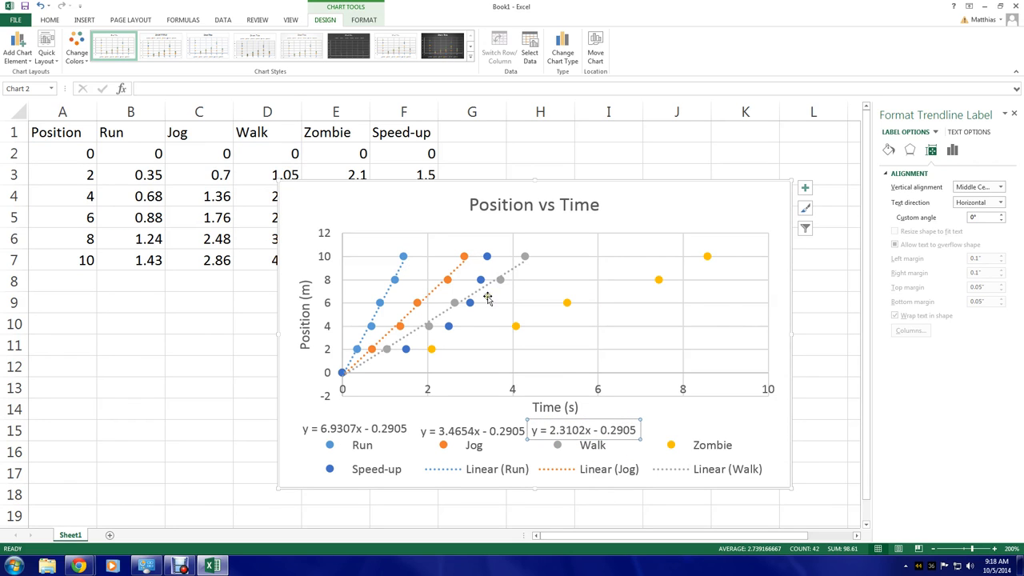
Add a linear trendline with a displayed equation to the Zombie series and move its equation to the lower left
{"action": "right_click", "coordinate": [516, 326]}
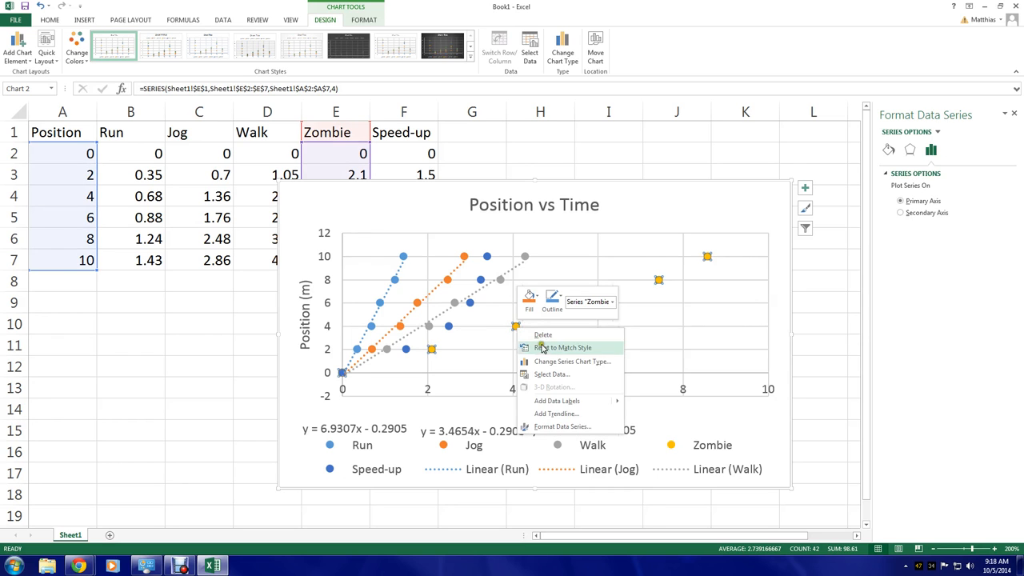
{"action": "left_click", "coordinate": [583, 414]}
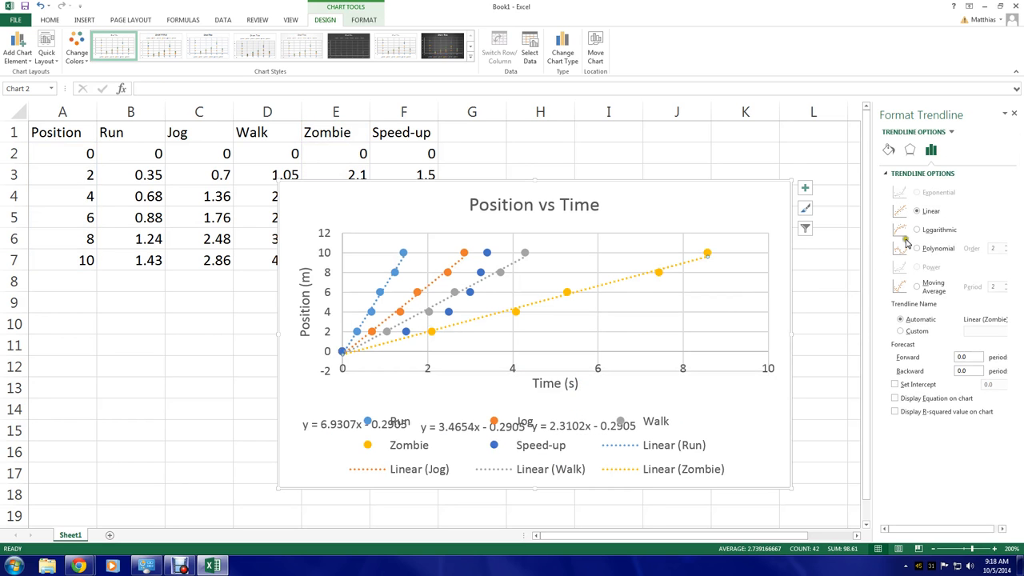
{"action": "left_click", "coordinate": [894, 398]}
{"action": "left_click", "coordinate": [642, 256]}
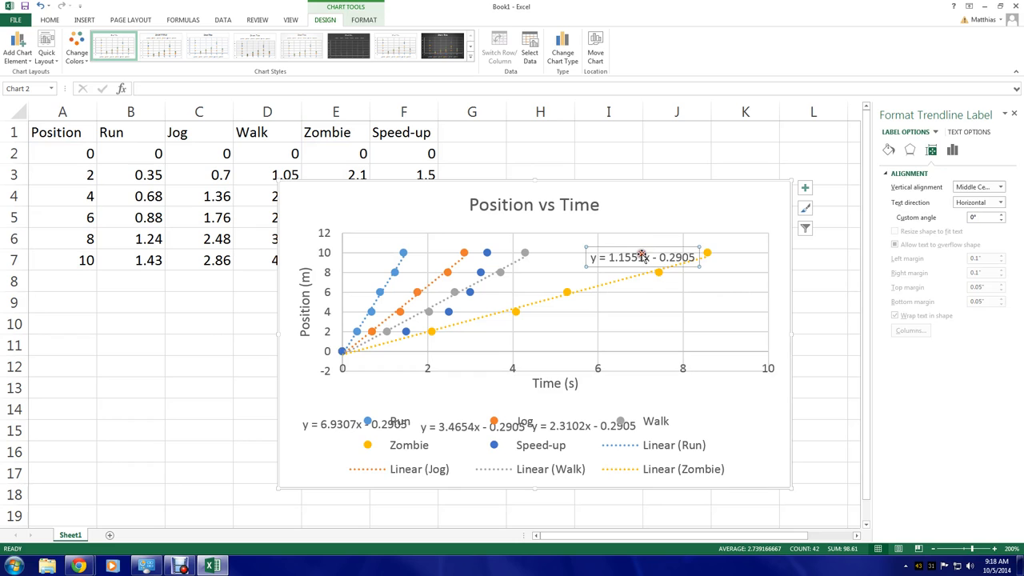
{"action": "left_click_drag", "start_coordinate": [642, 256], "coordinate": [328, 400]}
Position the Run equation label under the Time axis title and shift the legend lower in the chart
{"action": "left_click", "coordinate": [351, 424]}
{"action": "left_click", "coordinate": [322, 426]}
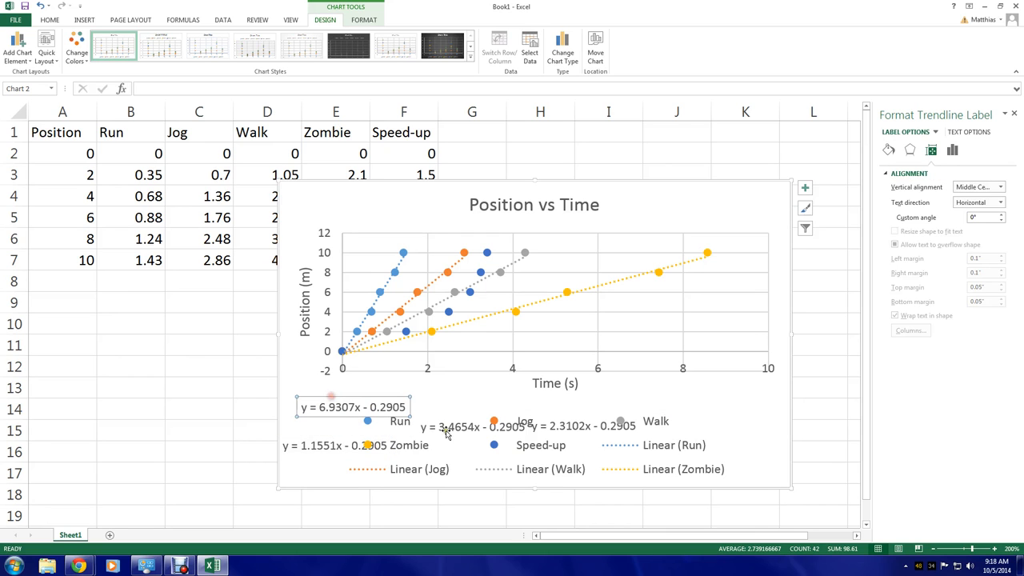
{"action": "left_click", "coordinate": [446, 430]}
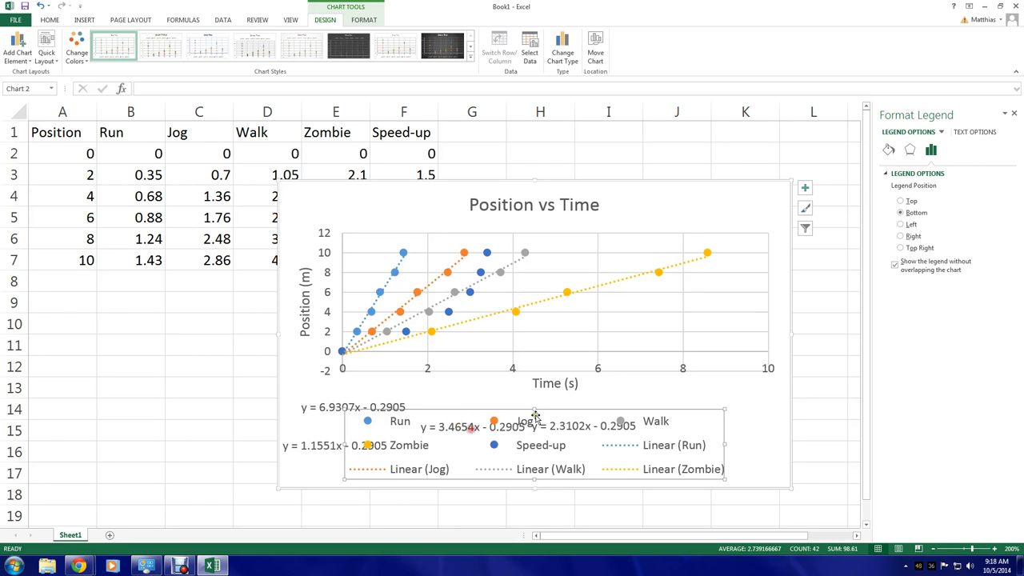
{"action": "left_click_drag", "start_coordinate": [533, 412], "coordinate": [534, 428]}
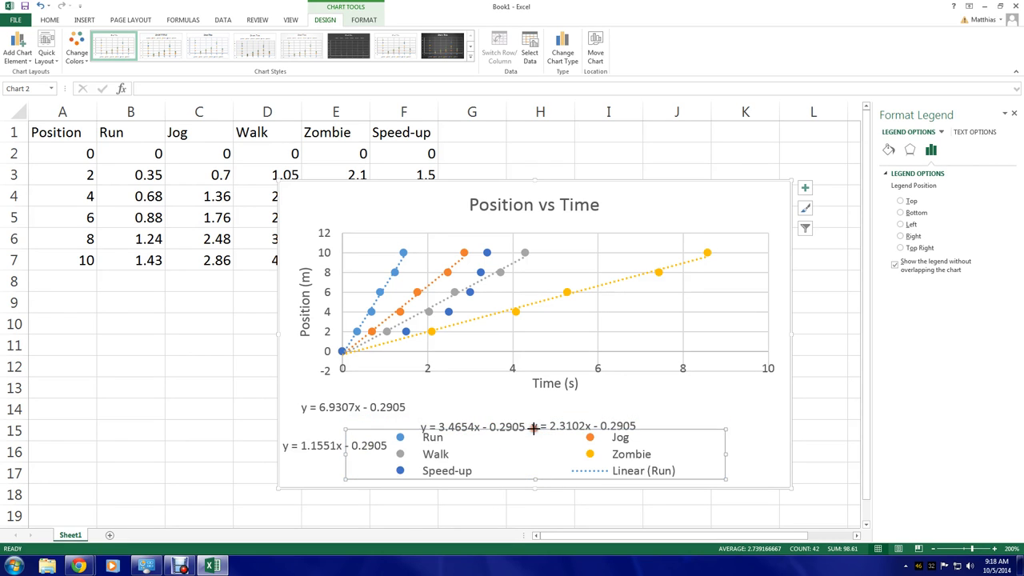
Line up the Jog, Walk and Zombie equation labels in a row beside the Run equation
{"action": "left_click", "coordinate": [478, 426]}
{"action": "left_click_drag", "start_coordinate": [489, 411], "coordinate": [476, 399]}
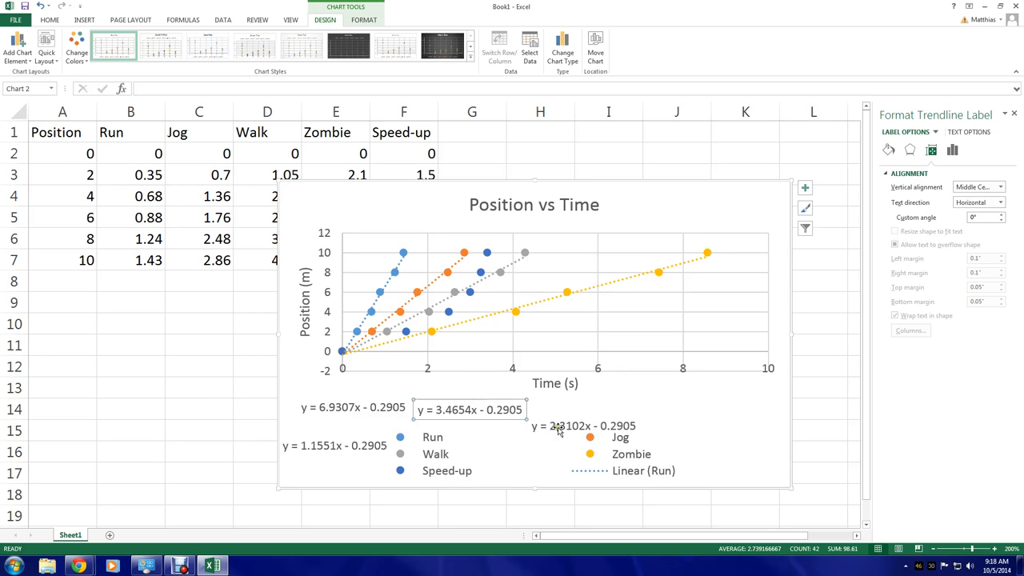
{"action": "left_click", "coordinate": [554, 426]}
{"action": "left_click_drag", "start_coordinate": [554, 426], "coordinate": [569, 397]}
{"action": "left_click", "coordinate": [334, 442]}
{"action": "left_click_drag", "start_coordinate": [336, 441], "coordinate": [710, 401]}
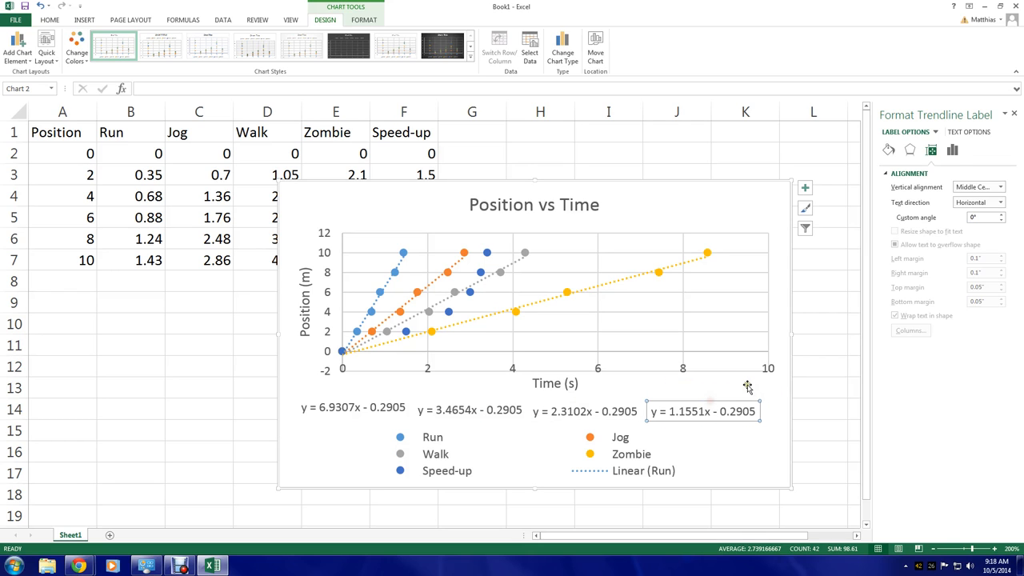
Highlight the slope value in the Run, Jog and Zombie trendline equations
{"action": "left_click", "coordinate": [340, 406]}
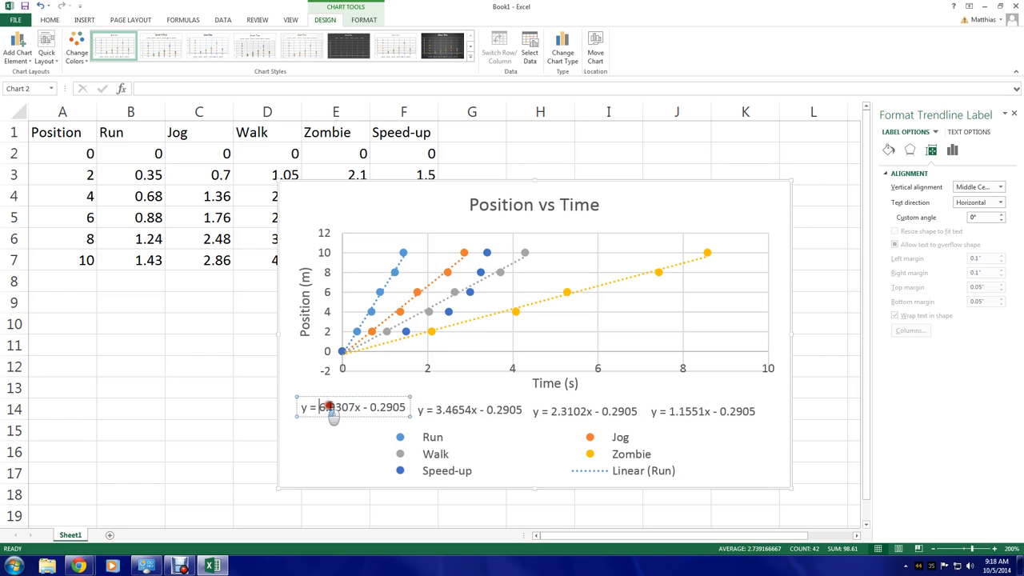
{"action": "left_click_drag", "start_coordinate": [319, 407], "coordinate": [357, 407]}
{"action": "left_click", "coordinate": [460, 413]}
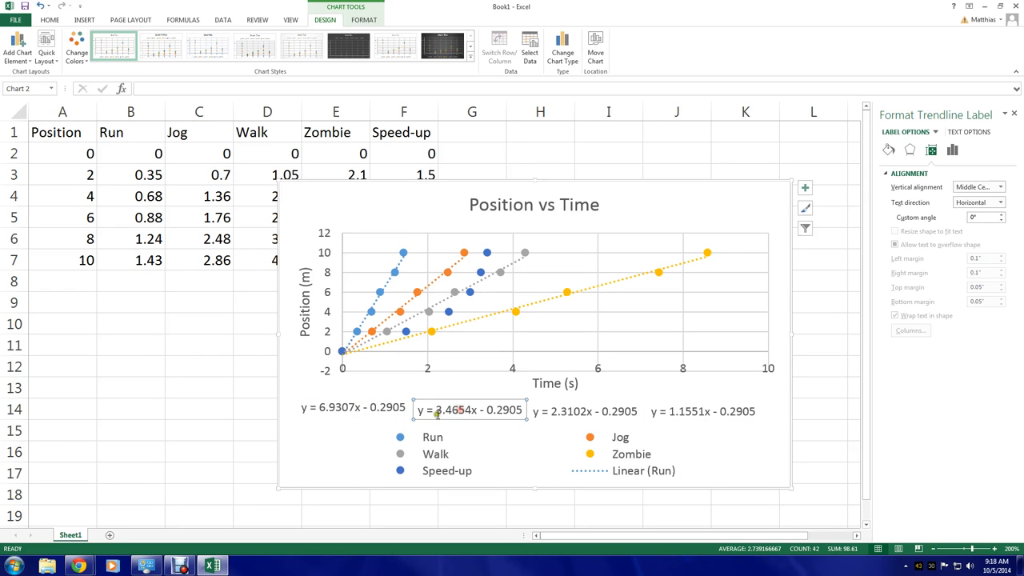
{"action": "left_click_drag", "start_coordinate": [436, 409], "coordinate": [477, 411]}
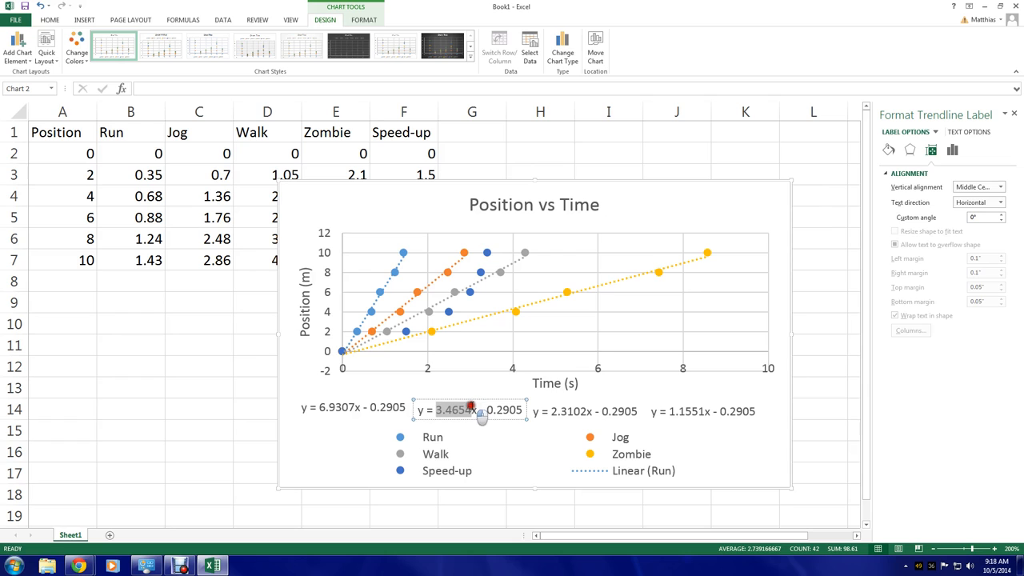
{"action": "left_click", "coordinate": [679, 412]}
{"action": "left_click_drag", "start_coordinate": [669, 411], "coordinate": [704, 414]}
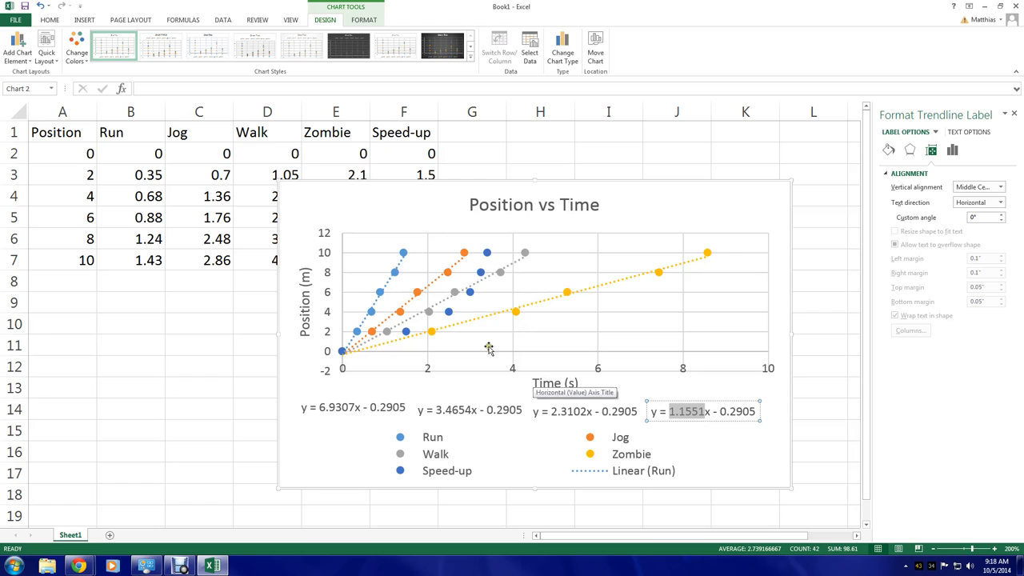
Add data labels to the Speed-up series and delete them again
{"action": "left_click", "coordinate": [448, 311]}
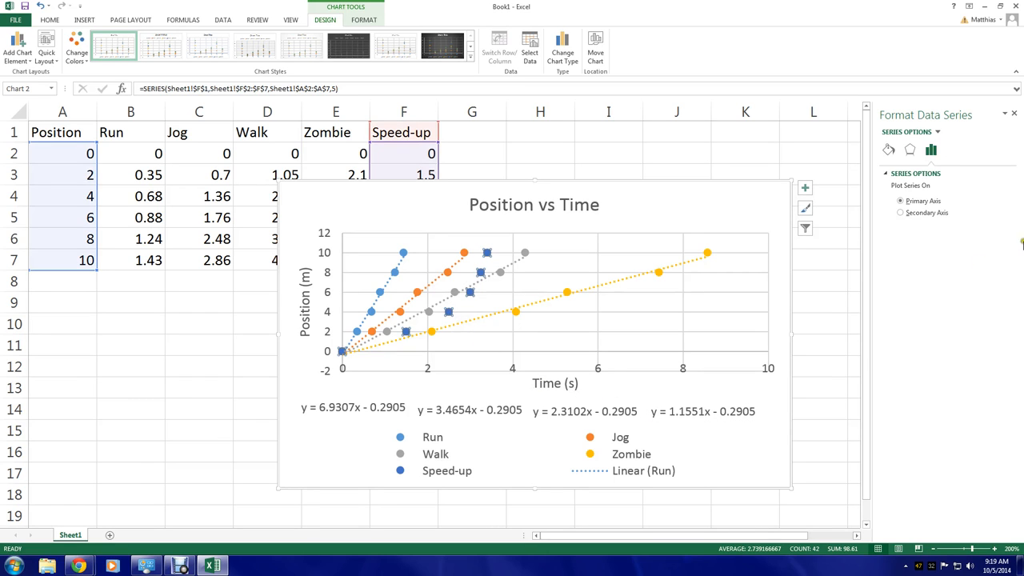
{"action": "right_click", "coordinate": [449, 311]}
{"action": "left_click", "coordinate": [488, 381]}
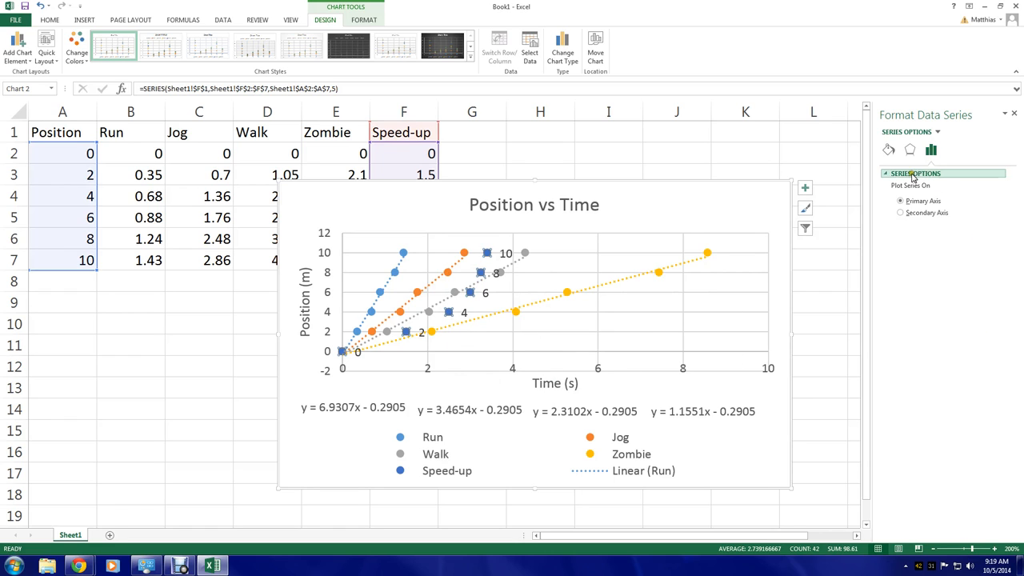
{"action": "right_click", "coordinate": [449, 312]}
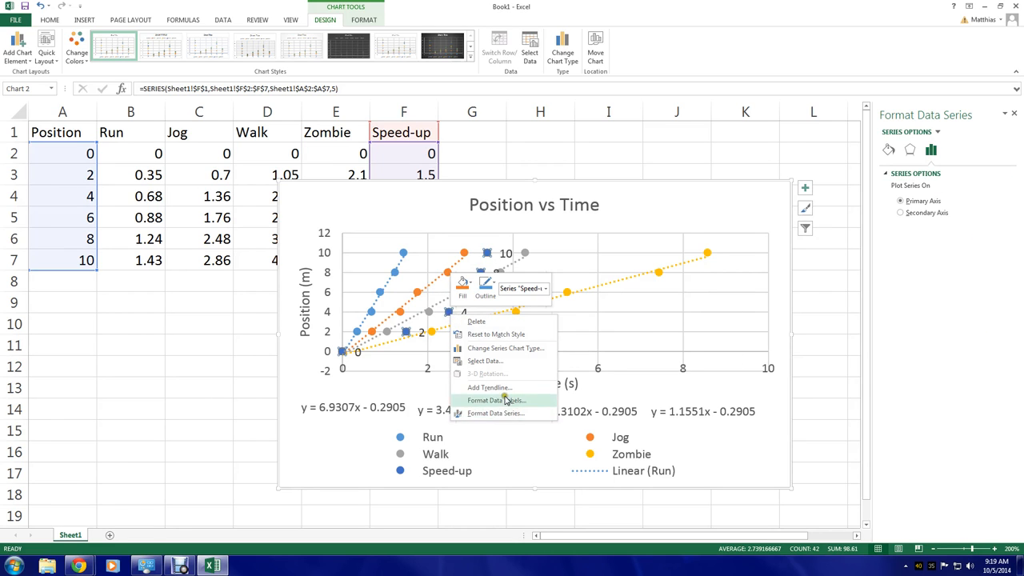
{"action": "left_click", "coordinate": [505, 400]}
{"action": "right_click", "coordinate": [448, 312]}
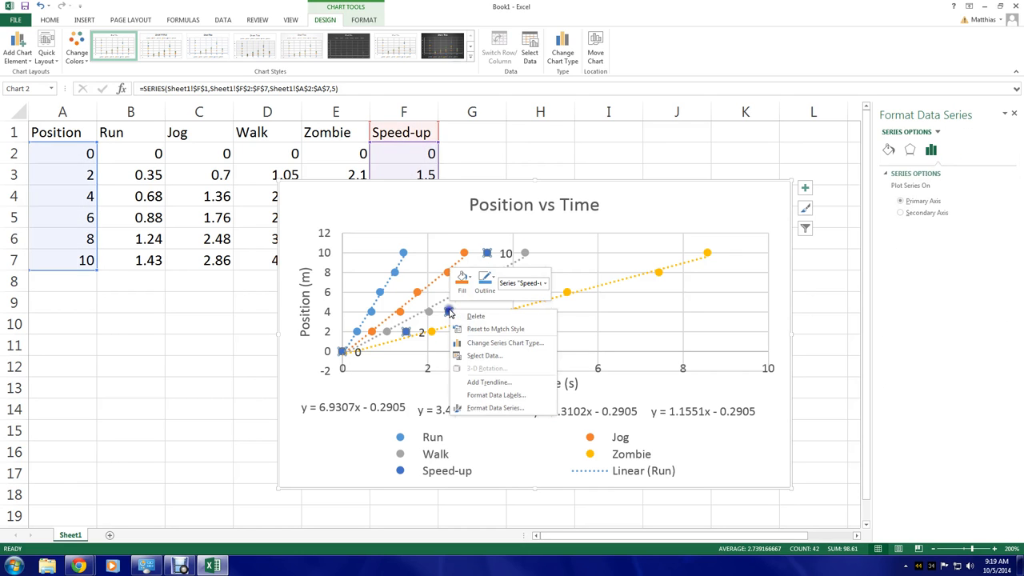
{"action": "left_click", "coordinate": [446, 315]}
{"action": "left_click", "coordinate": [423, 335]}
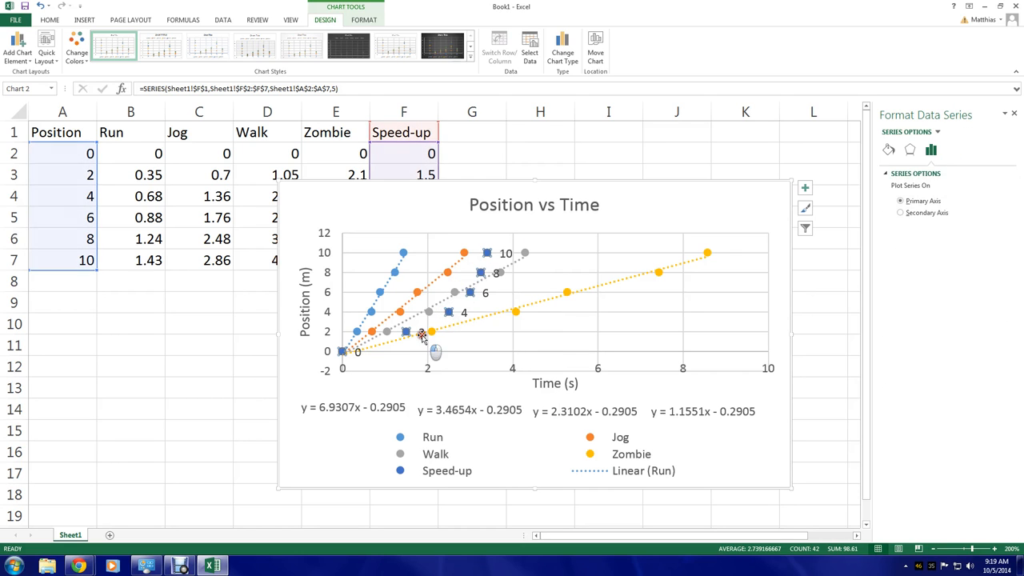
{"action": "key", "text": "Delete"}
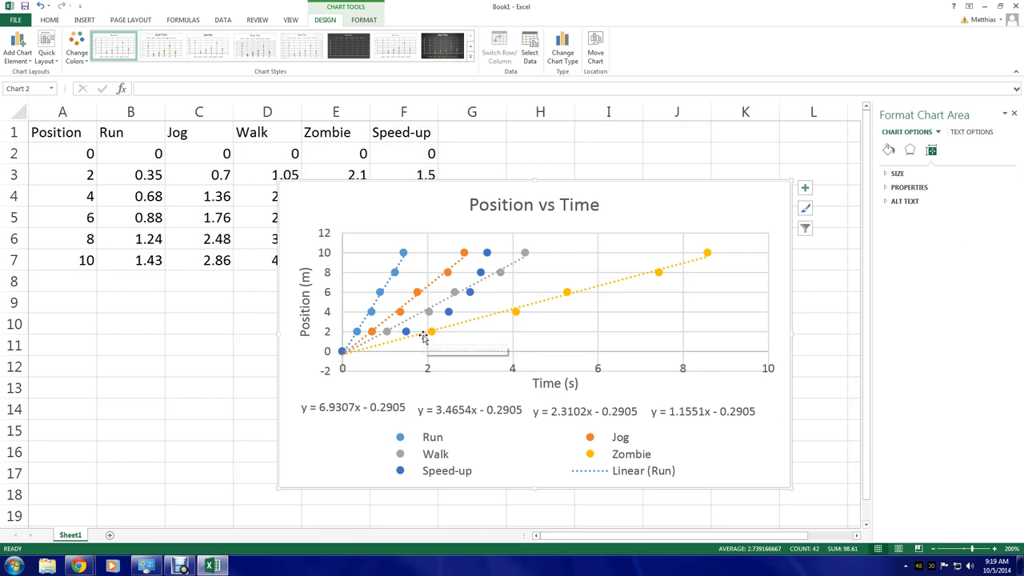
Add an order 2 polynomial trendline with displayed equation to the Speed-up series and move its equation just below the Time axis title
{"action": "right_click", "coordinate": [449, 312]}
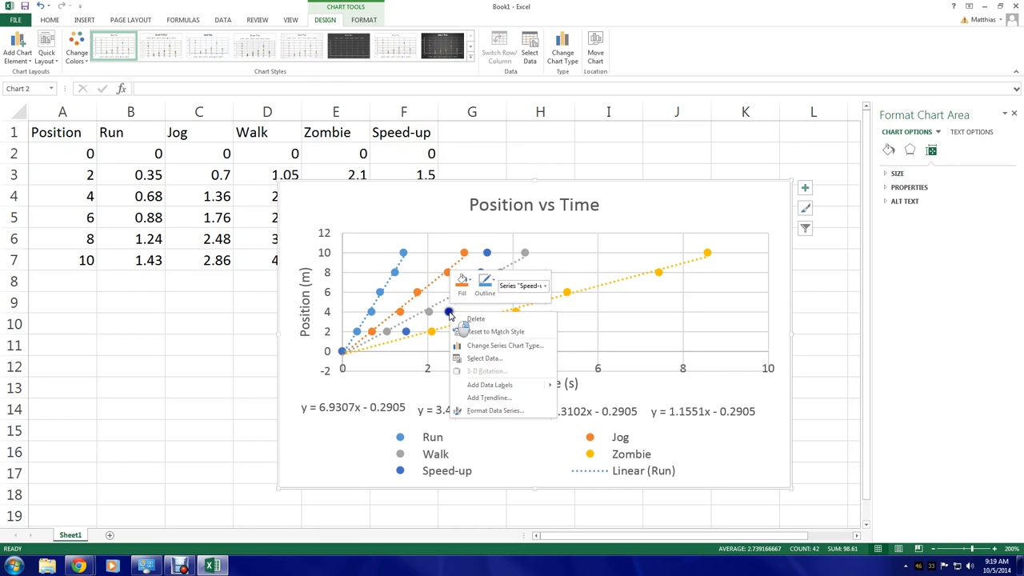
{"action": "left_click", "coordinate": [489, 398]}
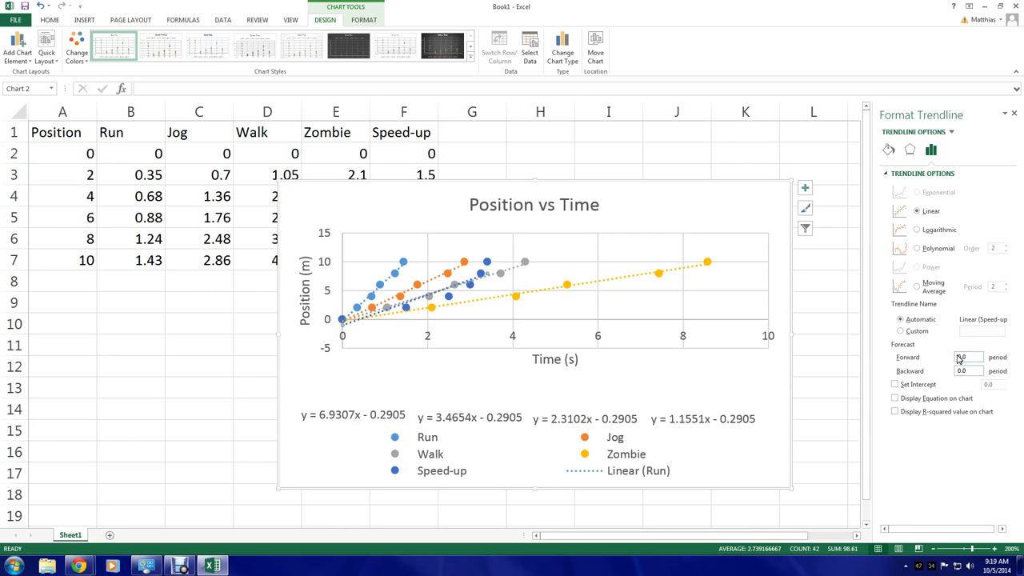
{"action": "left_click", "coordinate": [950, 249]}
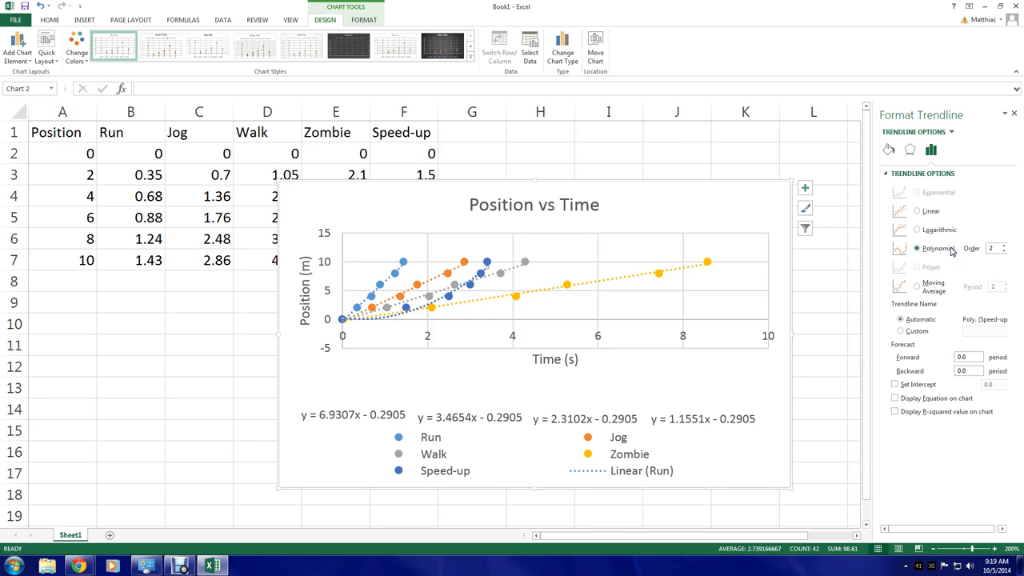
{"action": "left_click", "coordinate": [937, 398]}
{"action": "left_click_drag", "start_coordinate": [398, 263], "coordinate": [398, 403]}
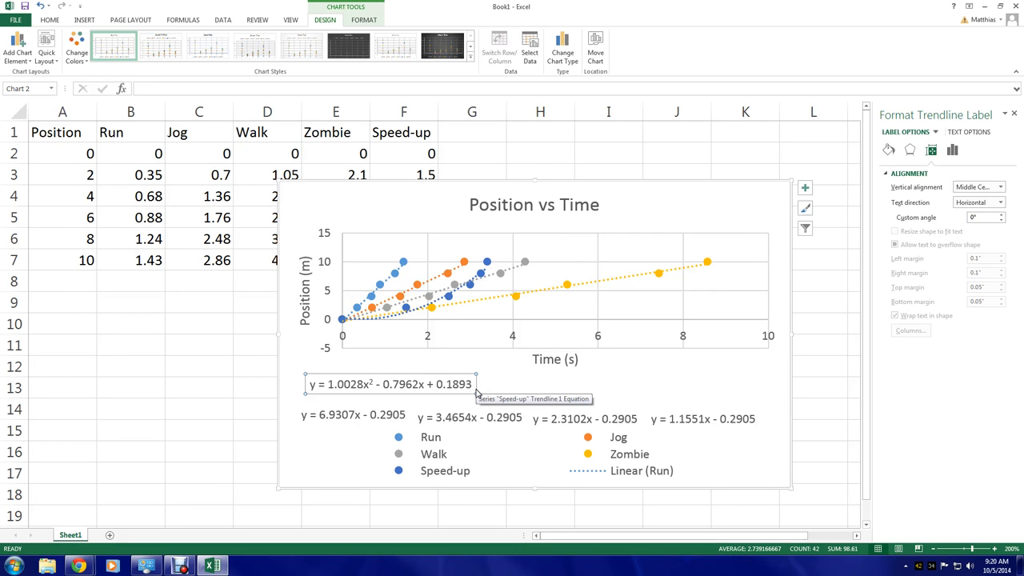
{"action": "left_click", "coordinate": [195, 342]}
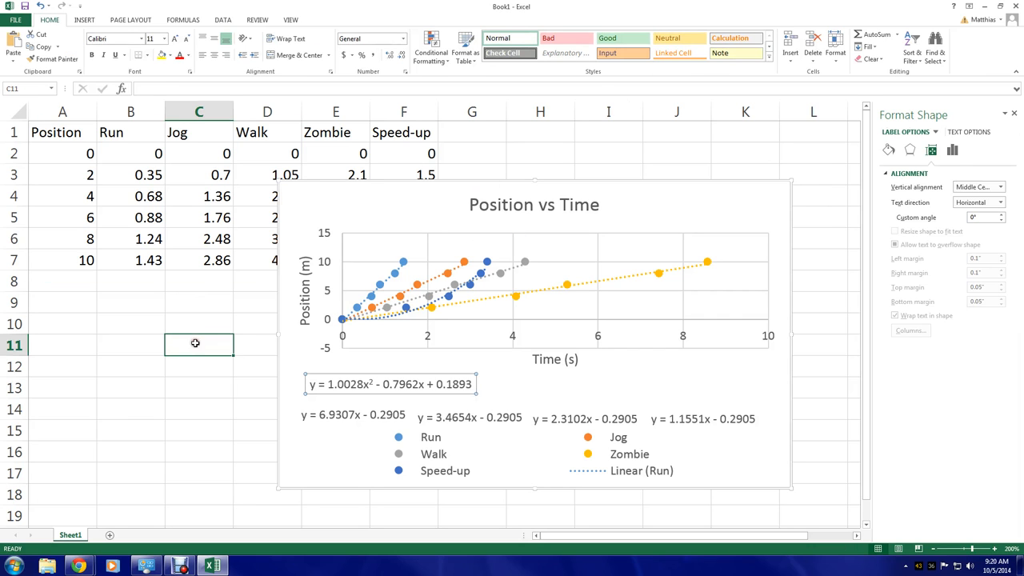